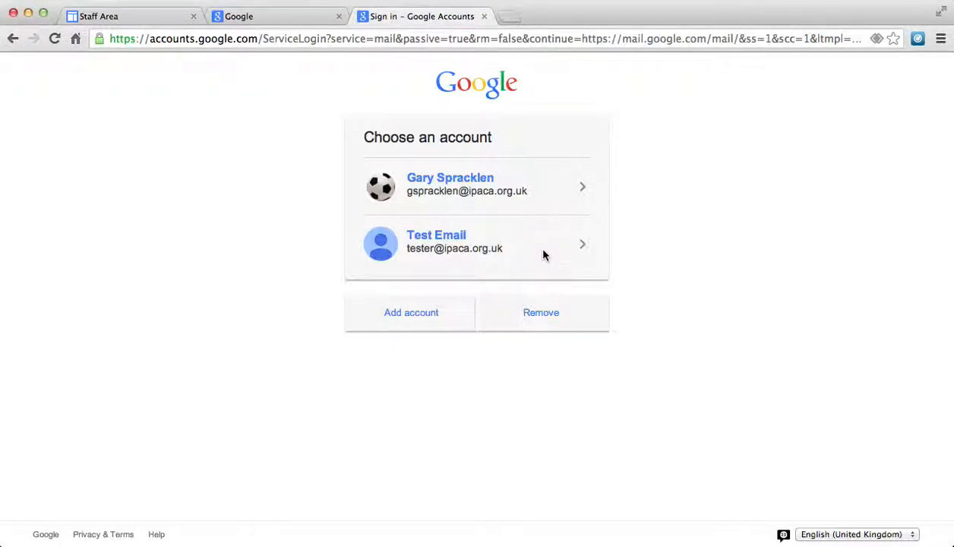
# - Sign in to the Test Email account by entering the account password
pyautogui.click(579, 246)
pyautogui.click(593, 217)
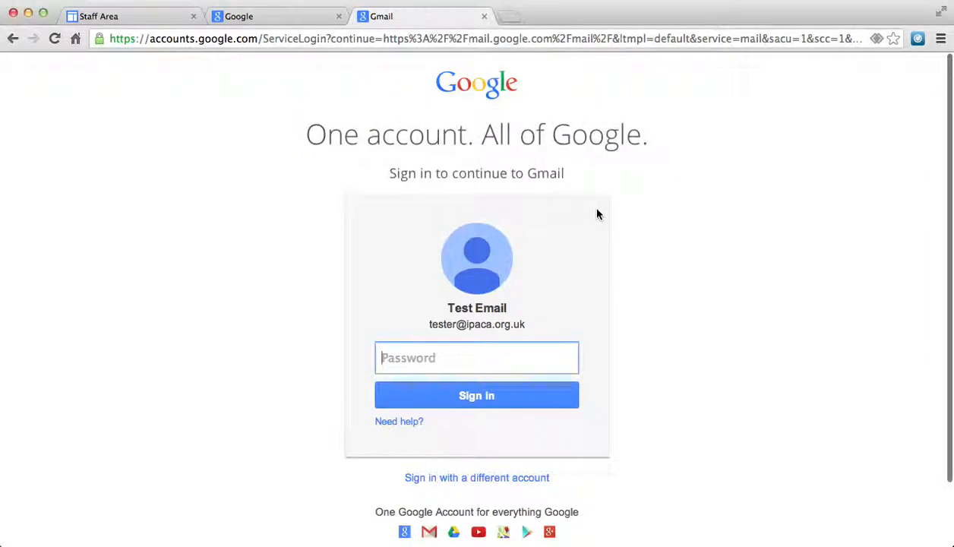
pyautogui.write('•••••••')
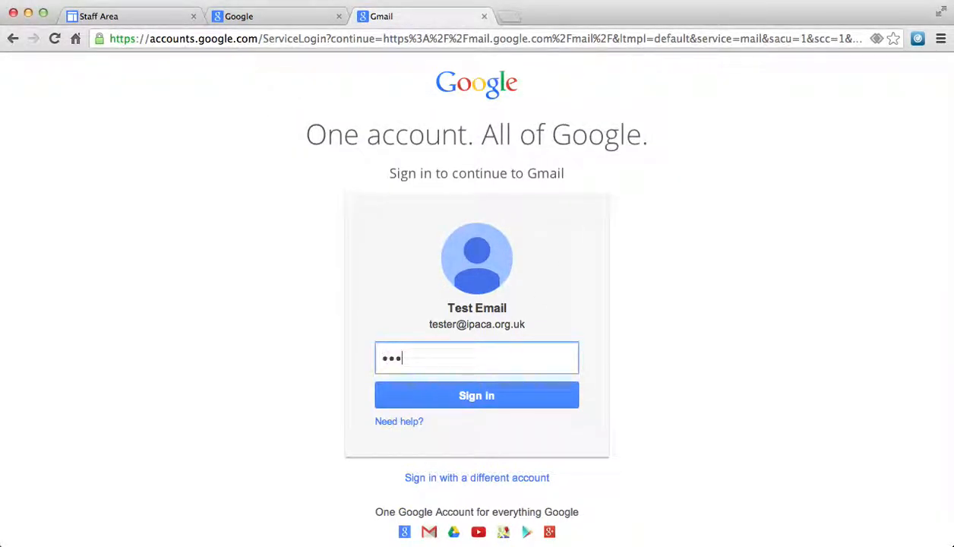
pyautogui.write('•••')
pyautogui.press('Return')
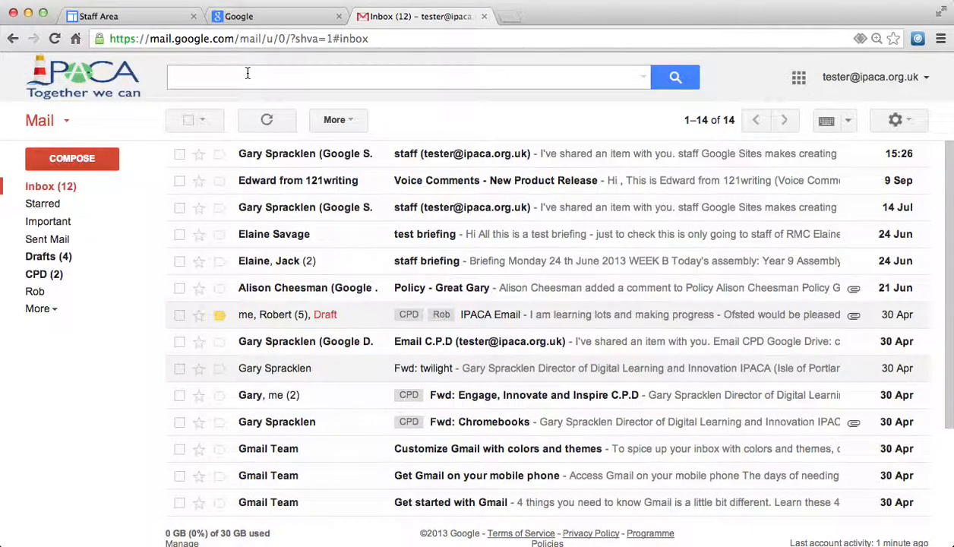
# - Look through the Google apps launcher, including the additional apps, and close it
pyautogui.click(799, 78)
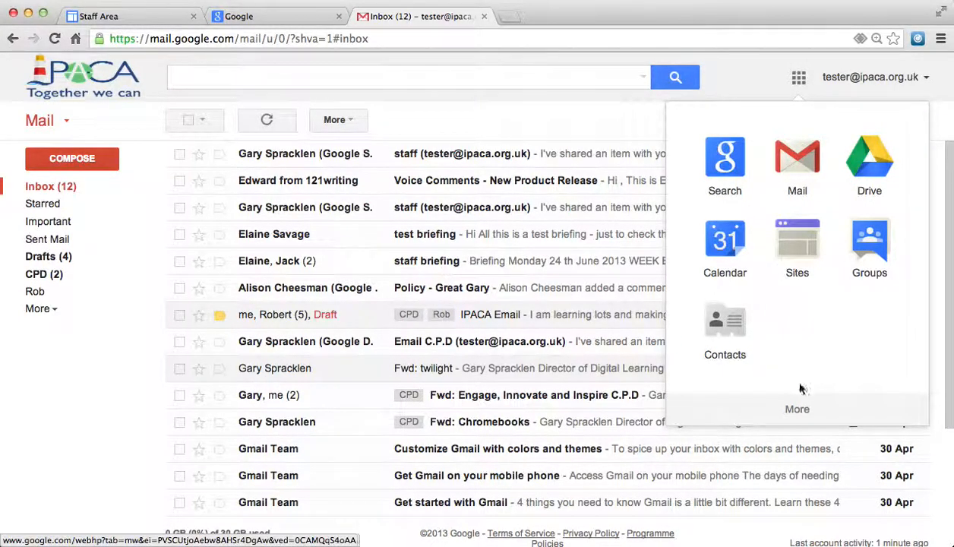
pyautogui.click(797, 407)
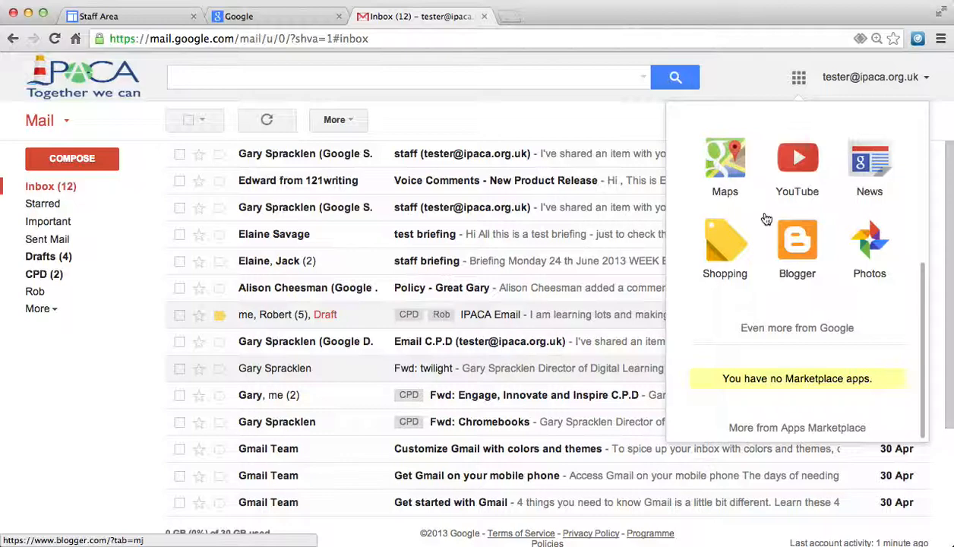
pyautogui.scroll(5, 767, 219)
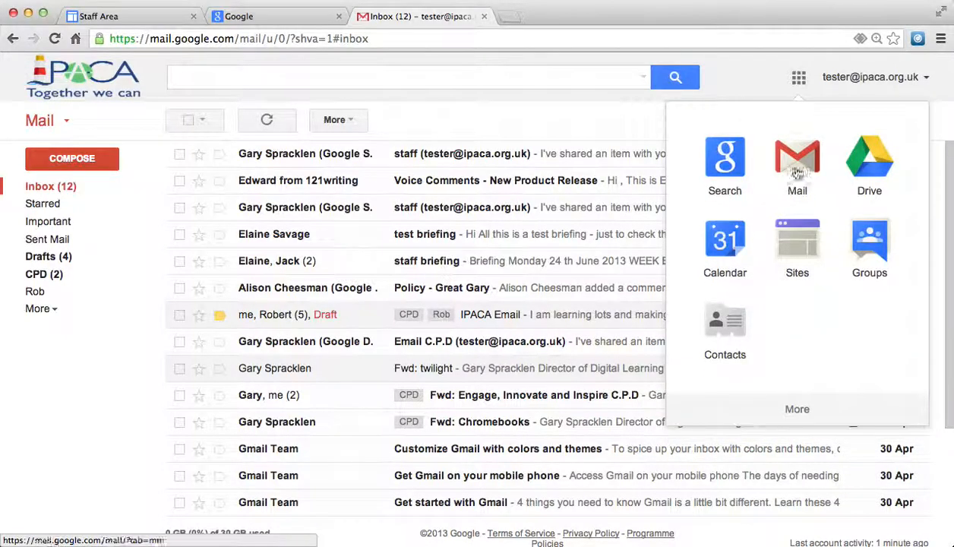
pyautogui.click(608, 100)
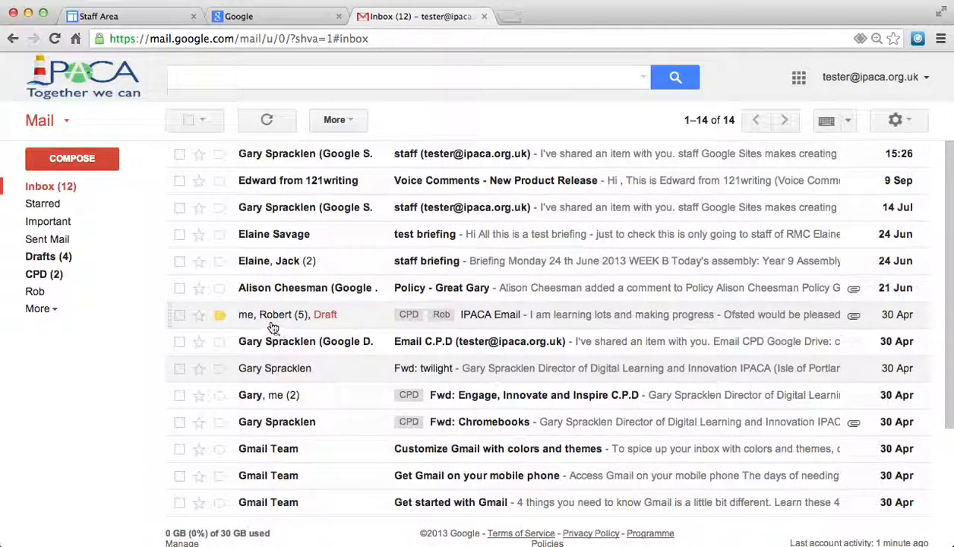
# - Open the general mail settings and switch conversation view off
pyautogui.moveTo(266, 323)
pyautogui.click(897, 122)
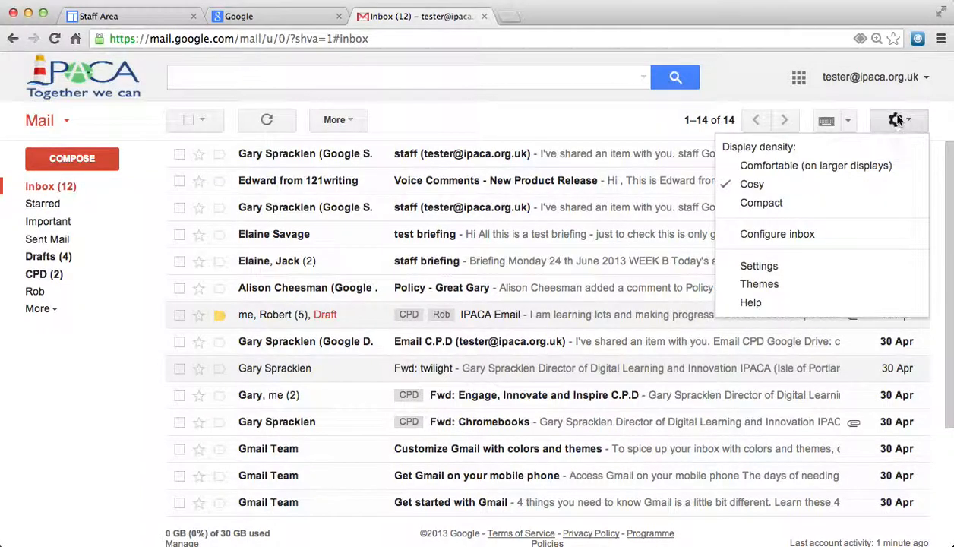
pyautogui.click(834, 275)
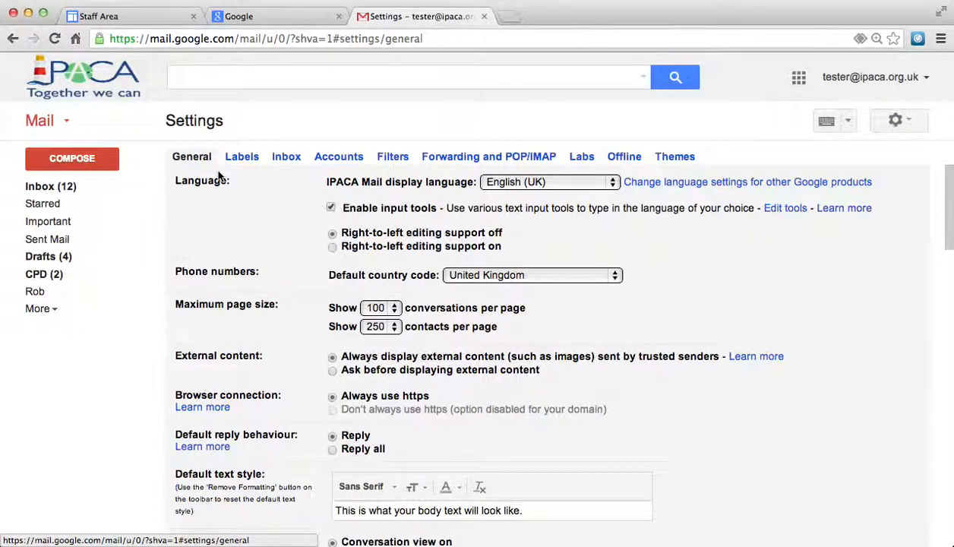
pyautogui.scroll(-2, 253, 274)
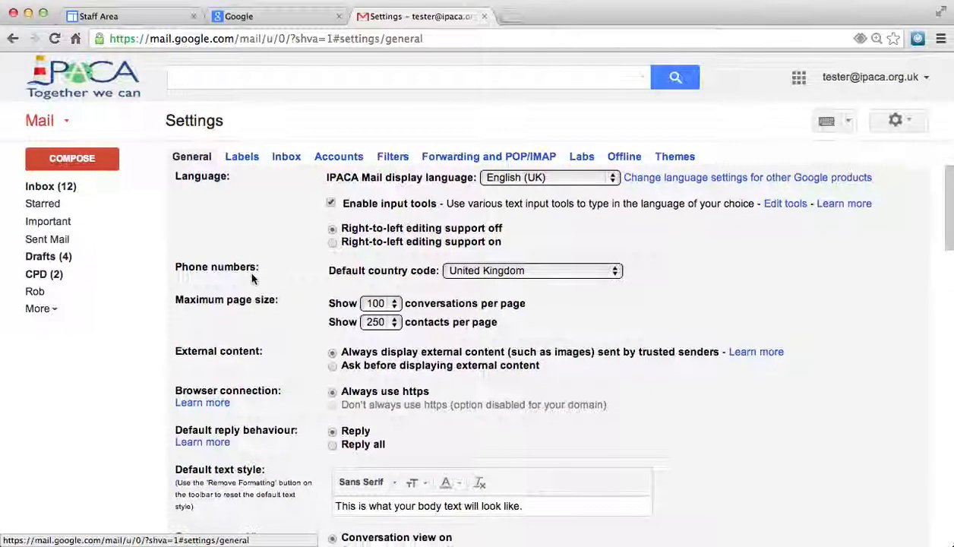
pyautogui.scroll(-4, 254, 277)
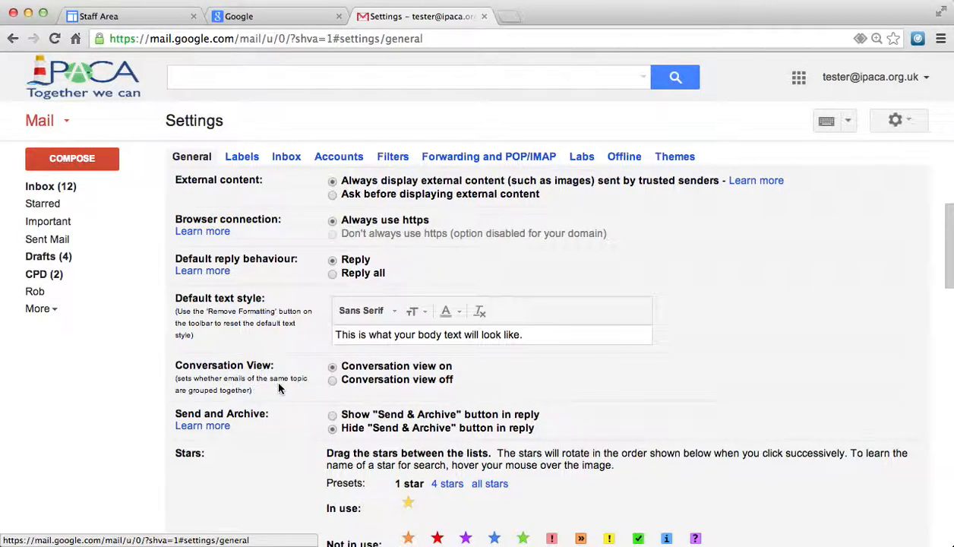
pyautogui.click(332, 380)
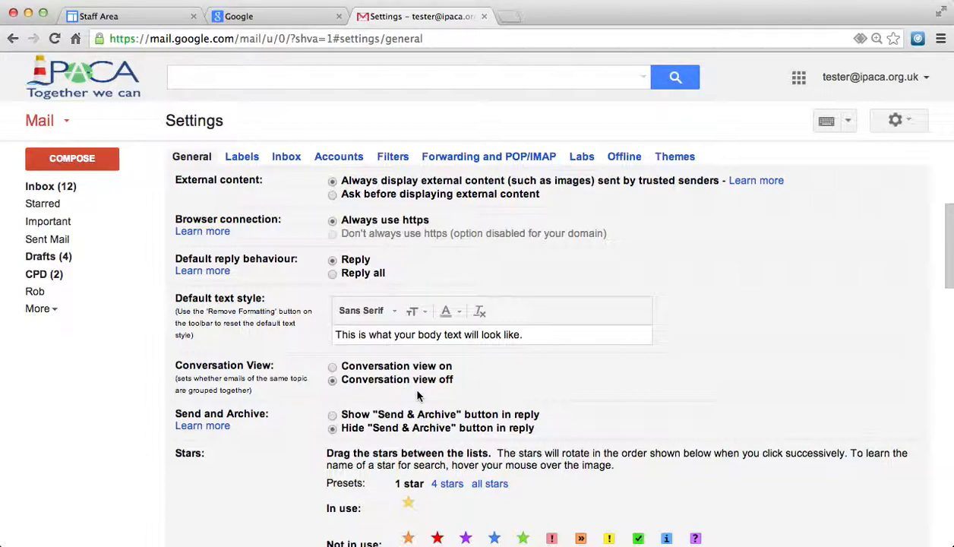
# - Examine the general settings from maximum page size down to the signature, including desktop notifications, profile picture and signature text
pyautogui.scroll(2, 417, 394)
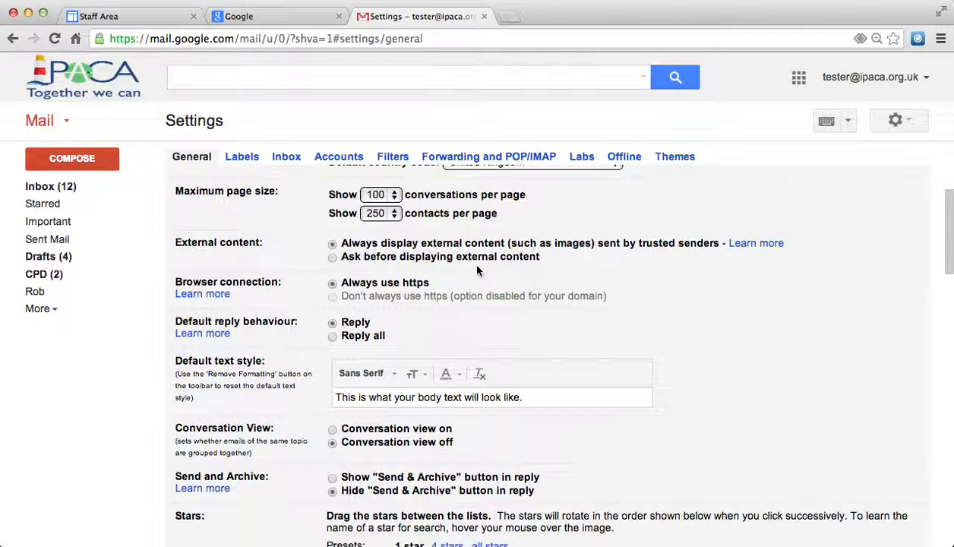
pyautogui.scroll(-3, 509, 315)
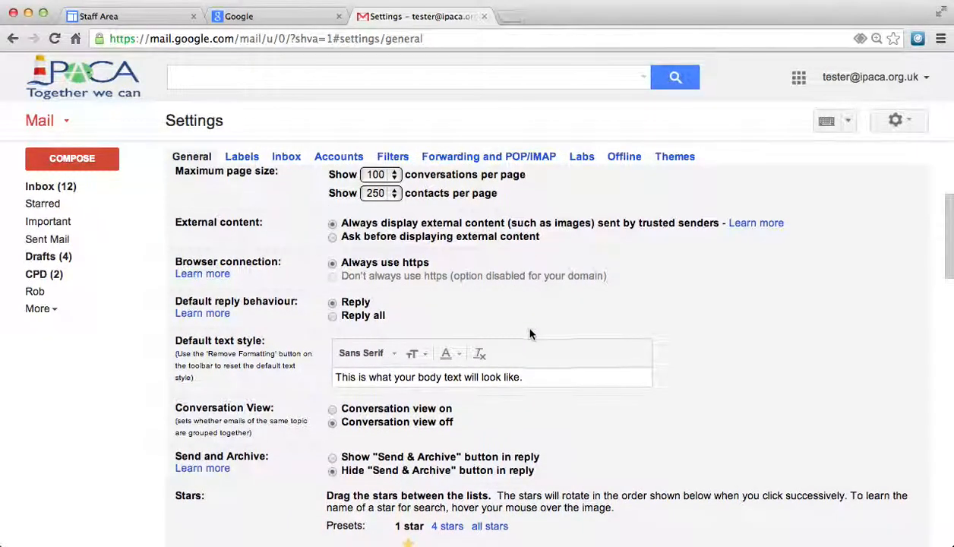
pyautogui.scroll(-10, 531, 335)
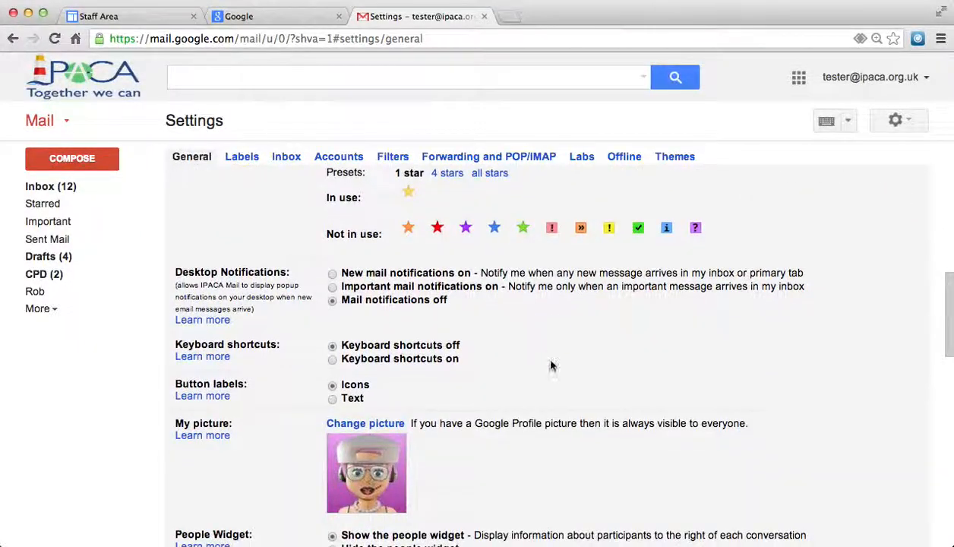
pyautogui.scroll(-1, 554, 363)
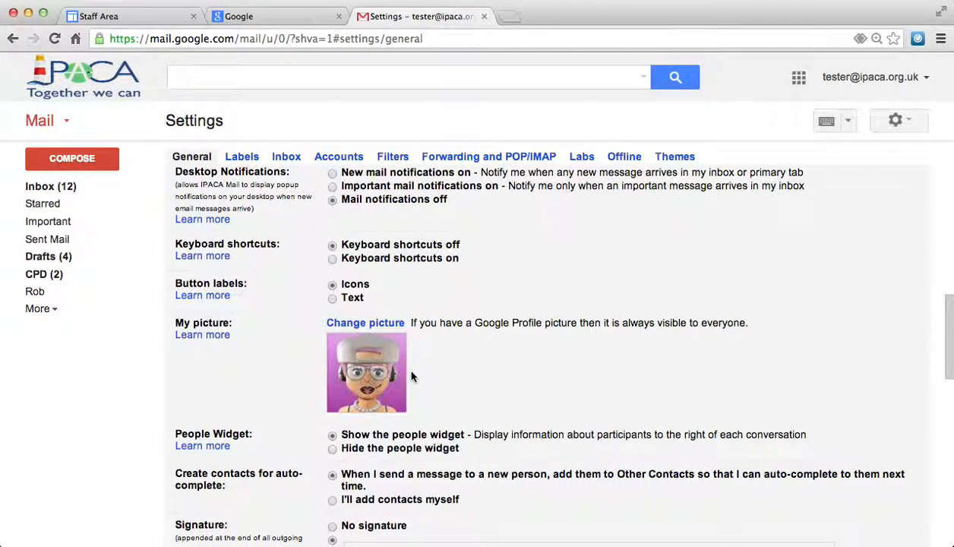
pyautogui.scroll(-1, 454, 389)
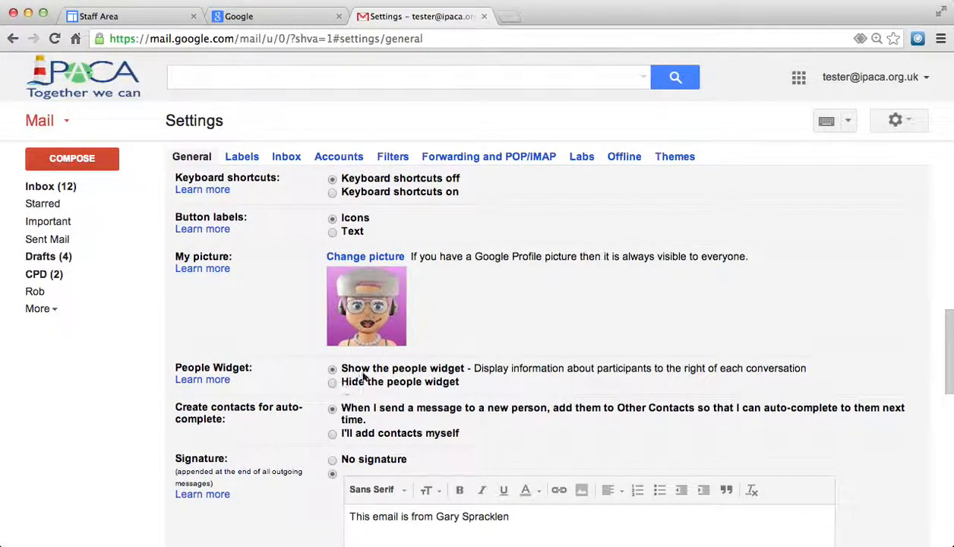
pyautogui.scroll(-1, 426, 387)
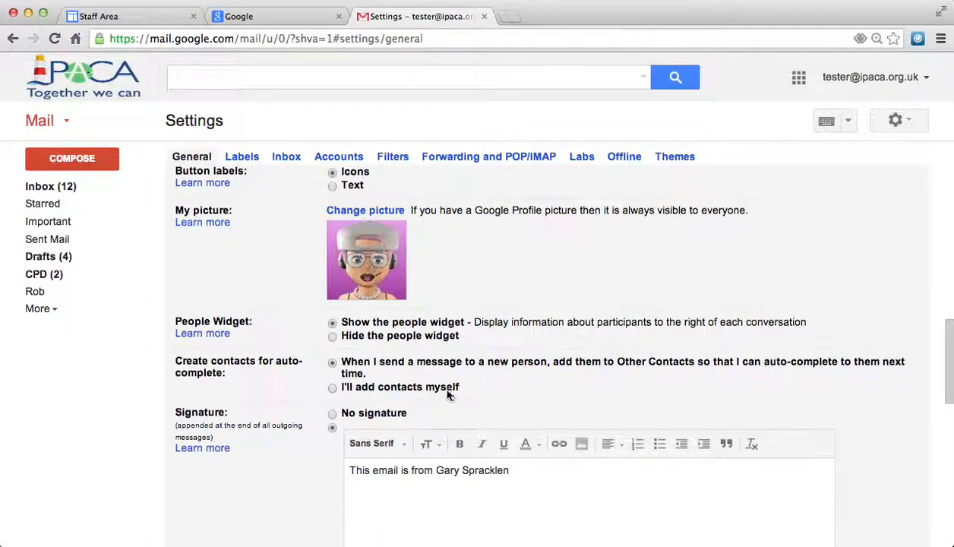
pyautogui.scroll(-3, 449, 392)
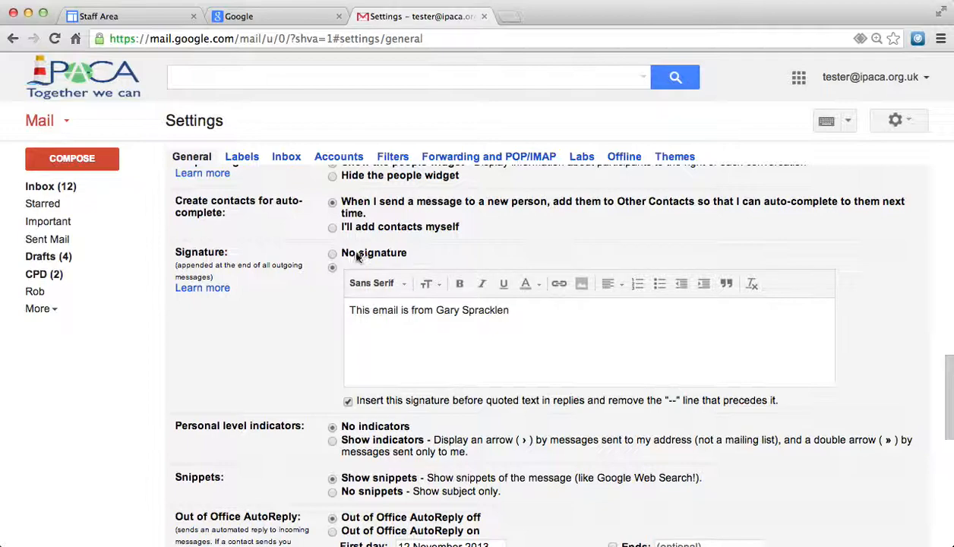
pyautogui.click(511, 311)
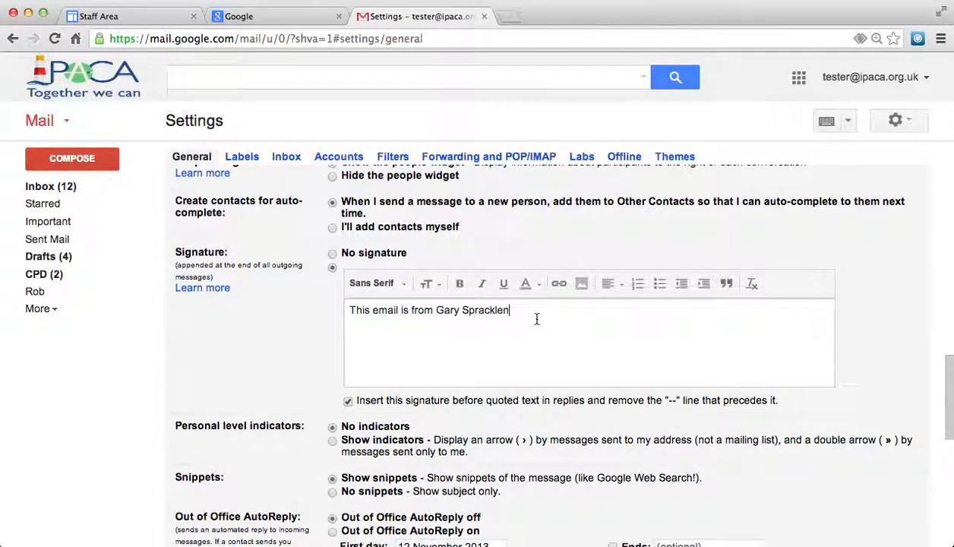
pyautogui.moveTo(518, 316); pyautogui.dragTo(462, 313)
pyautogui.click(360, 318)
# - Review the snippets, out-of-office auto-reply and message encoding options, and save the general settings
pyautogui.scroll(-3, 364, 313)
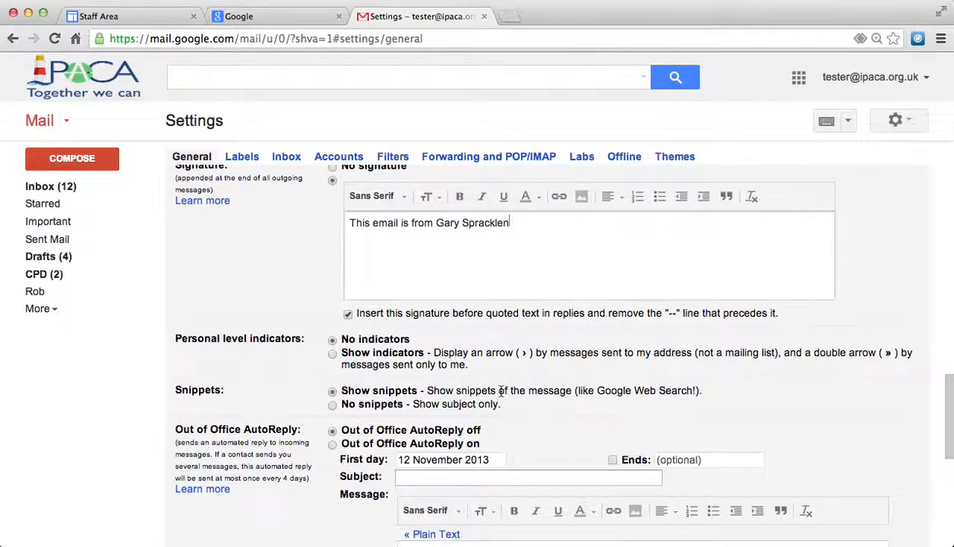
pyautogui.scroll(-4, 501, 391)
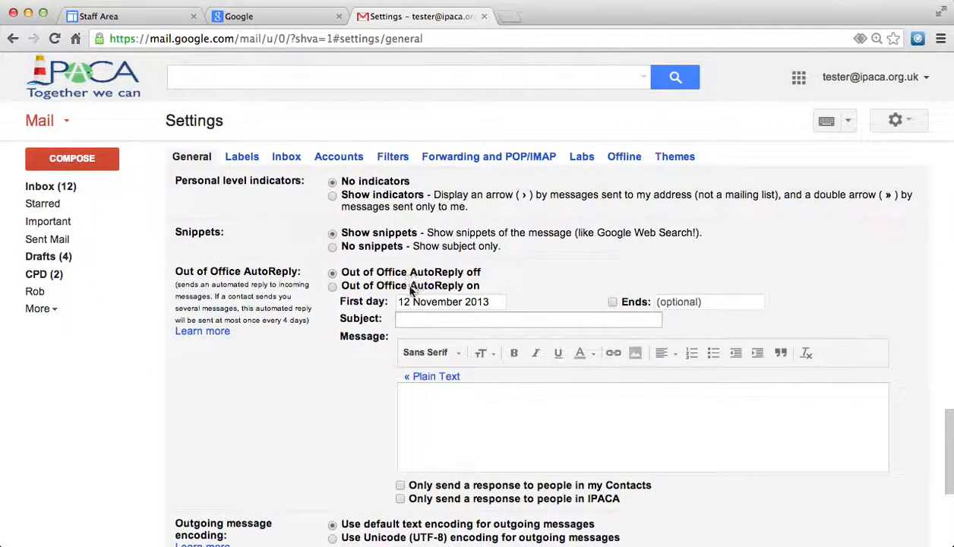
pyautogui.scroll(-2, 419, 283)
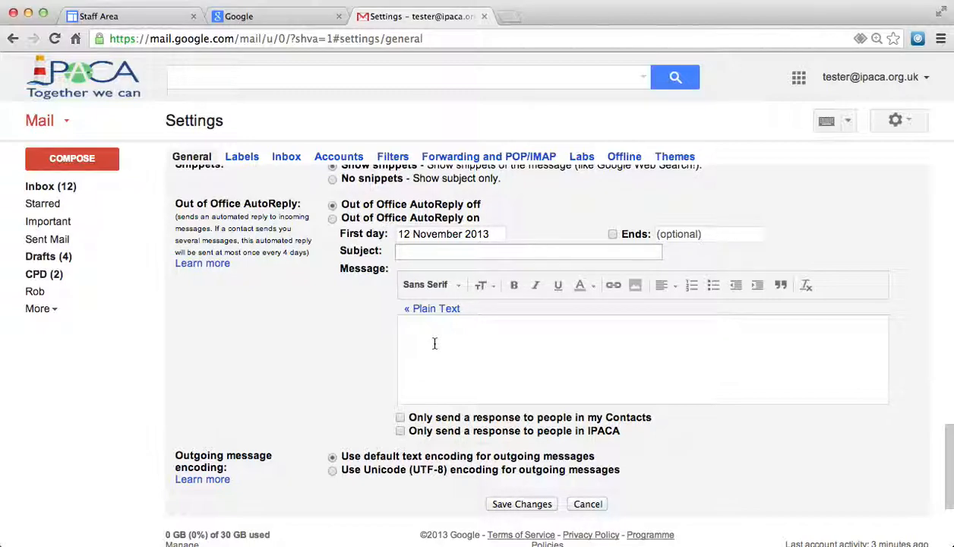
pyautogui.scroll(-2, 394, 425)
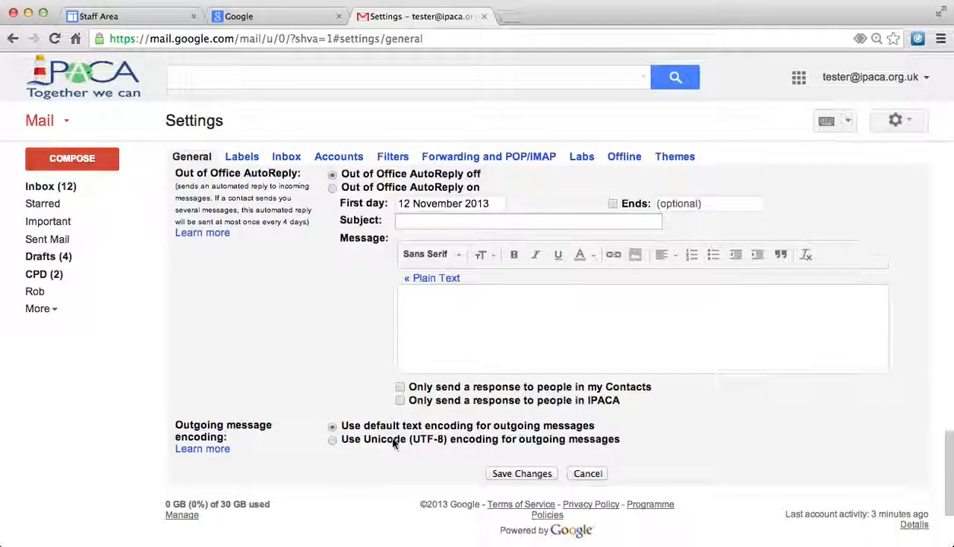
pyautogui.click(523, 449)
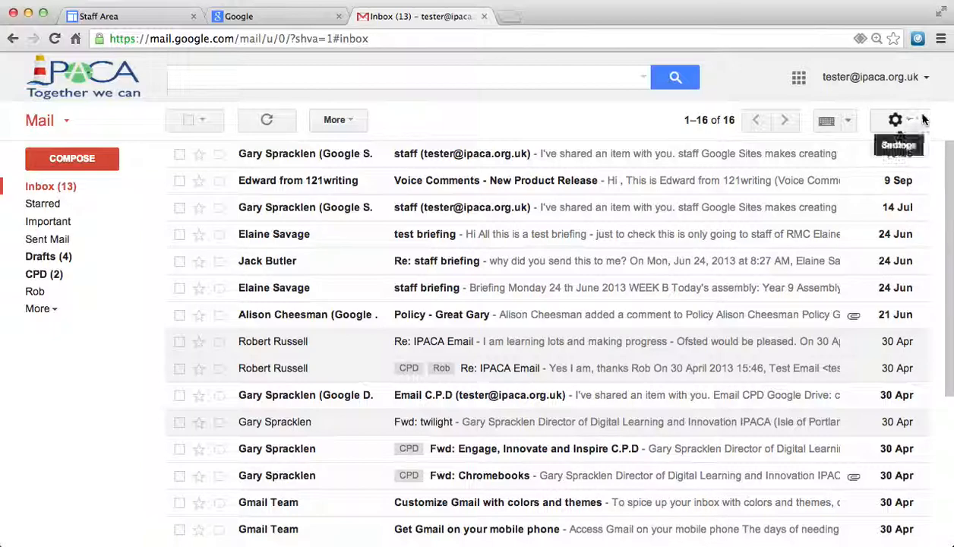
# - Set the inbox type to Unread first in the inbox settings, save it, and check the sectioned inbox
pyautogui.click(924, 119)
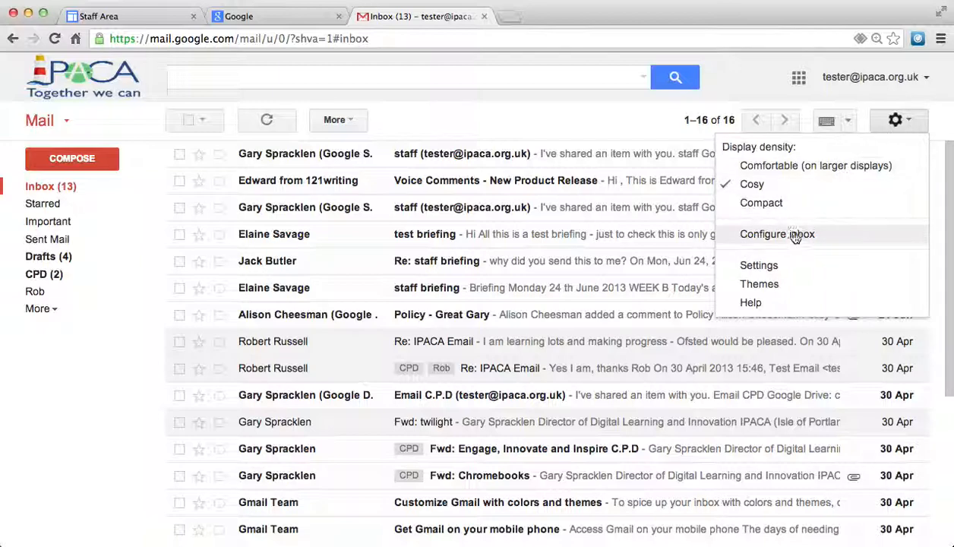
pyautogui.click(792, 265)
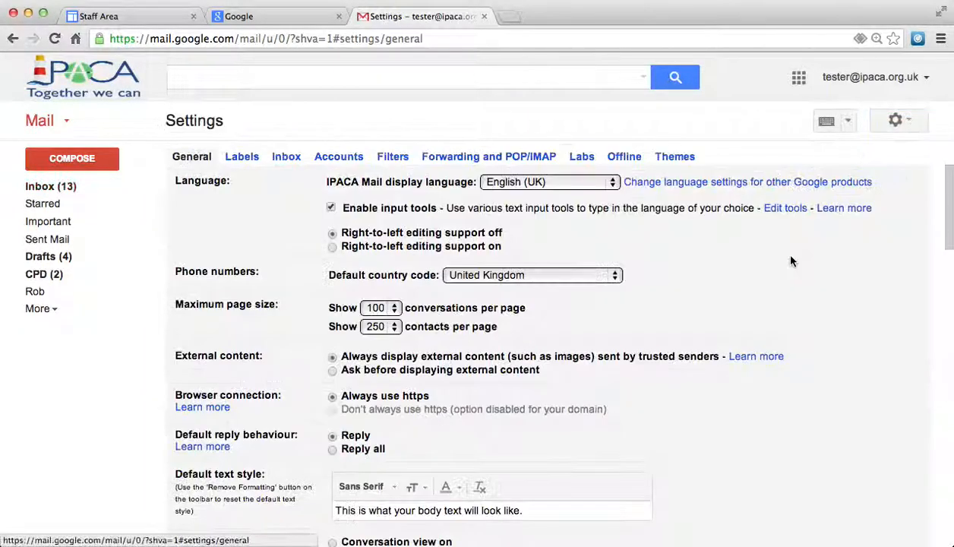
pyautogui.click(281, 158)
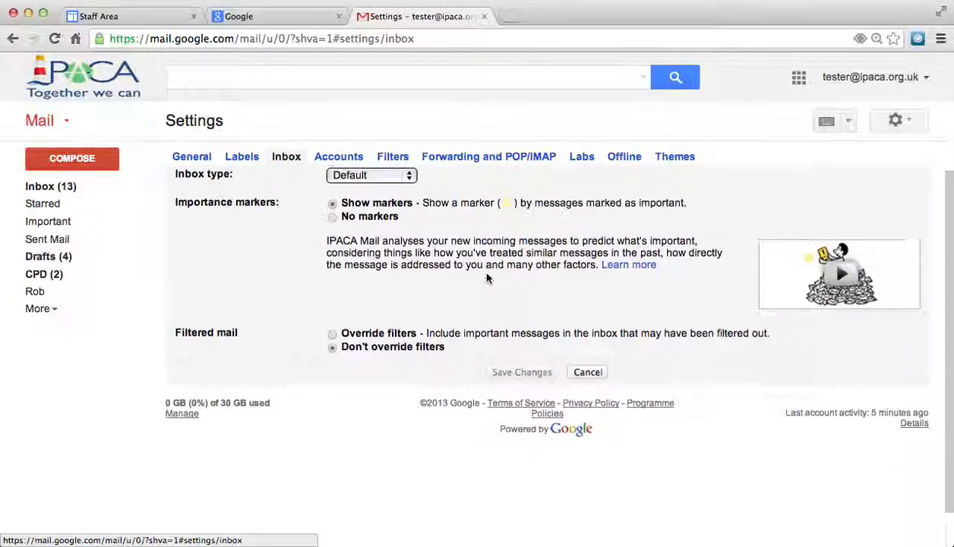
pyautogui.tripleClick(408, 194)
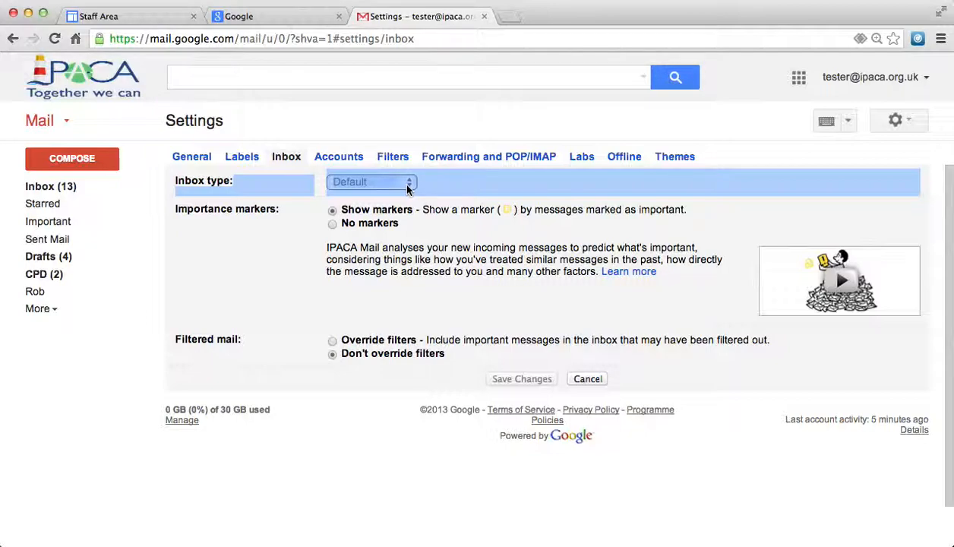
pyautogui.click(406, 189)
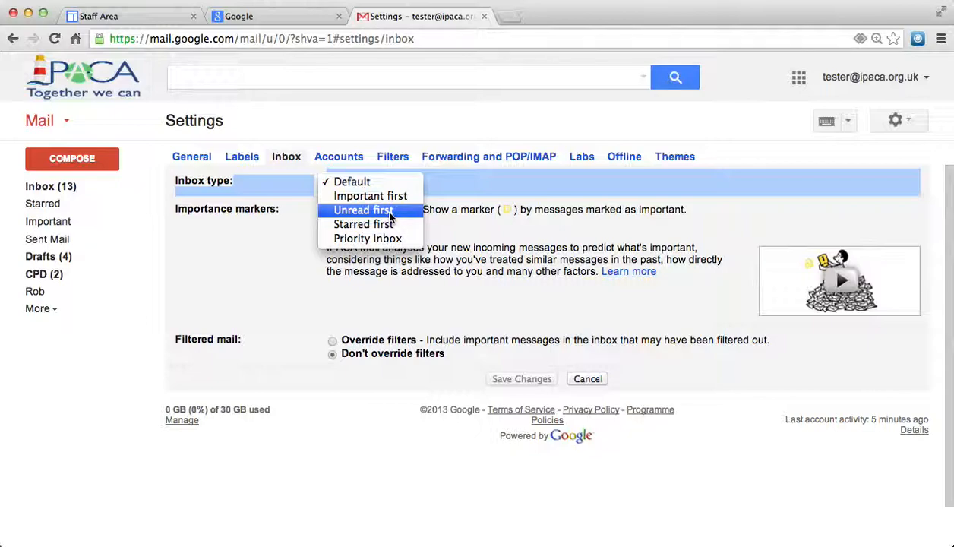
pyautogui.click(390, 217)
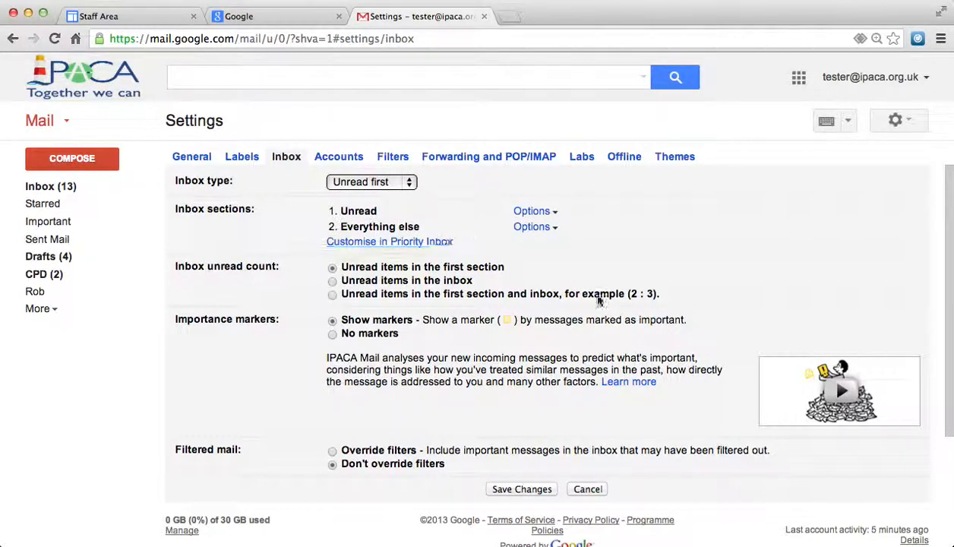
pyautogui.scroll(-3, 583, 290)
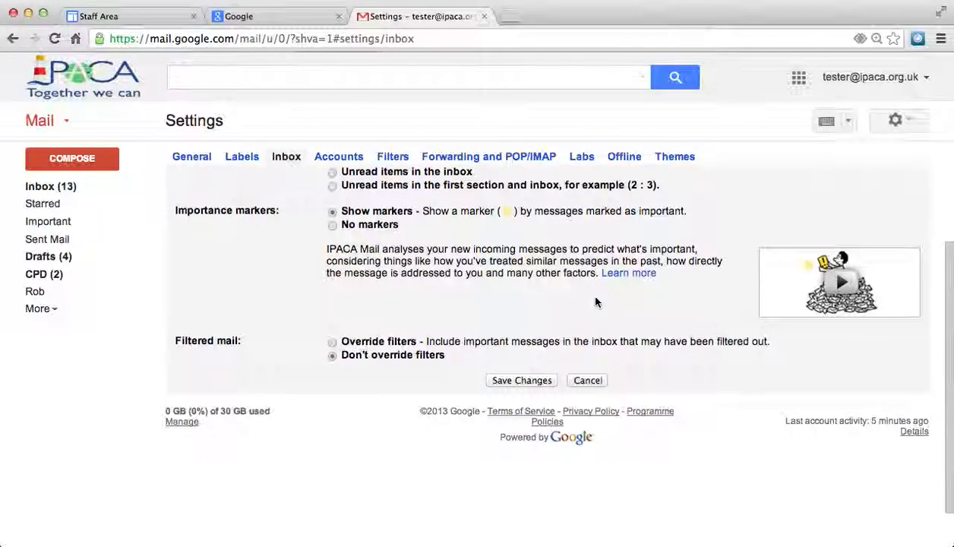
pyautogui.click(513, 381)
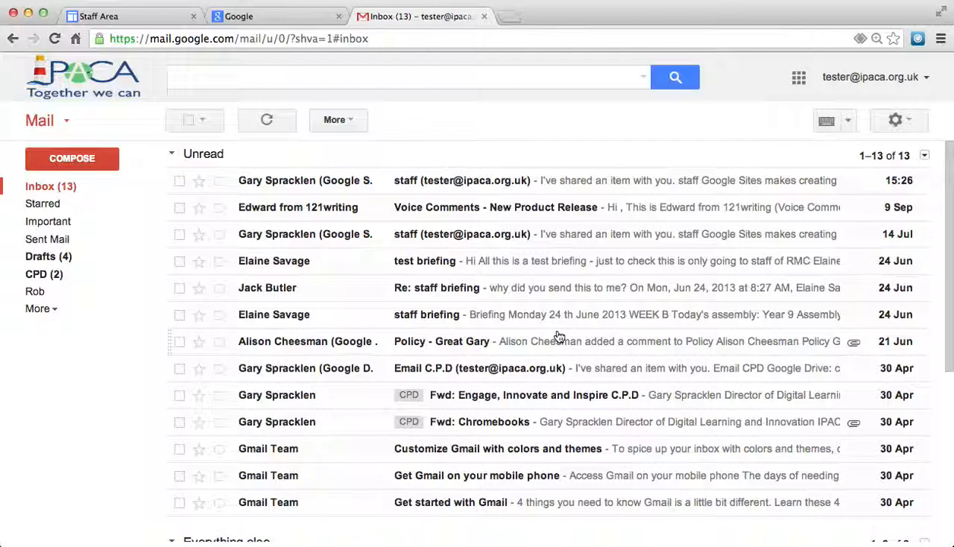
pyautogui.scroll(-5, 558, 336)
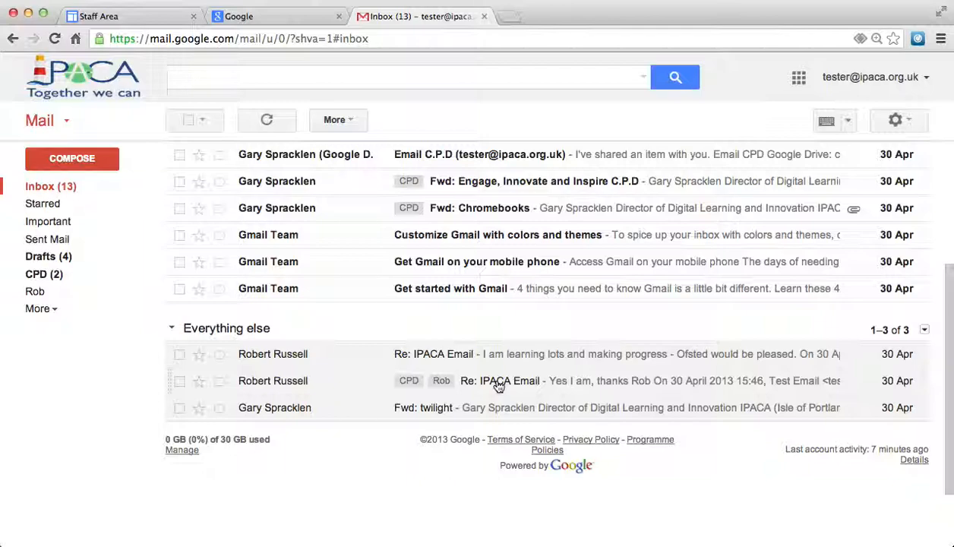
pyautogui.scroll(4, 487, 342)
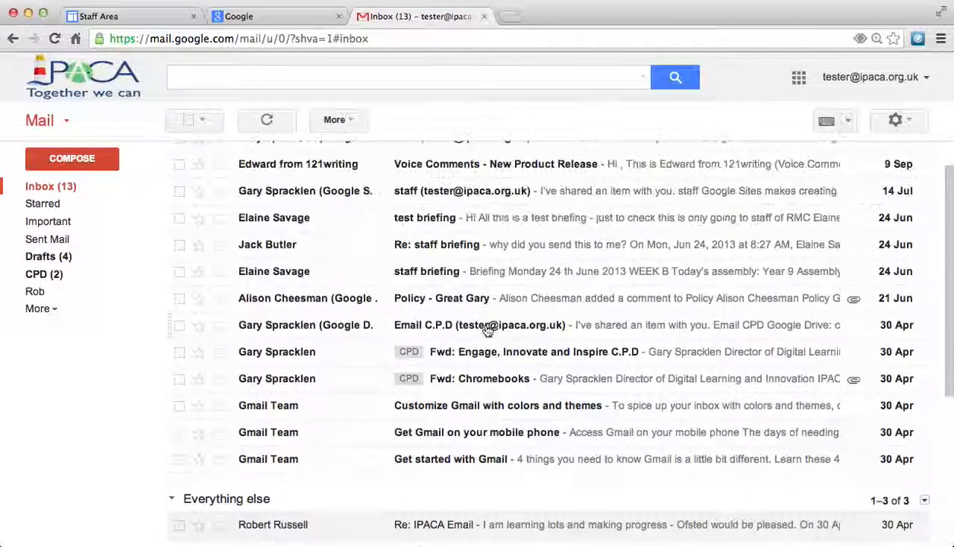
# - Read the unread staff briefing, test briefing and two shared staff site messages, returning to the inbox after each
pyautogui.click(433, 271)
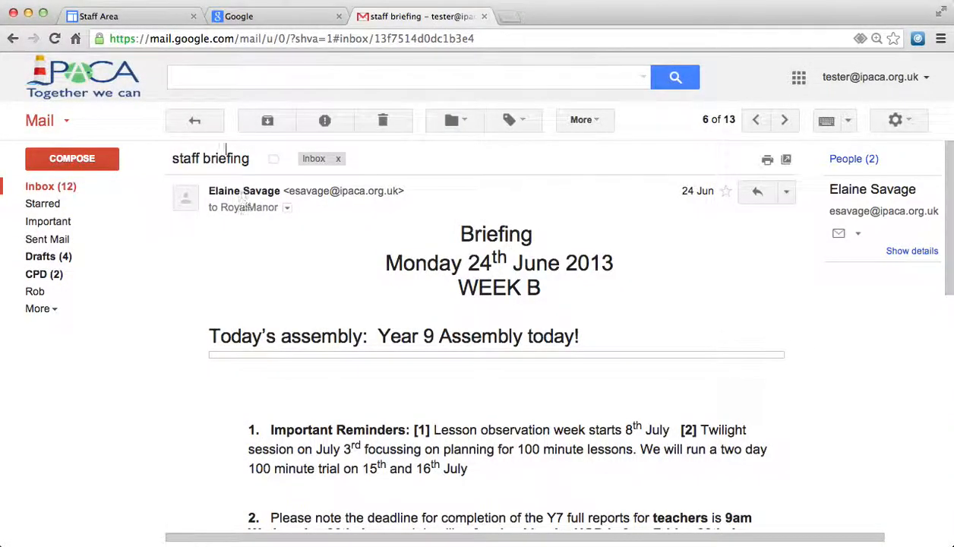
pyautogui.click(210, 132)
pyautogui.click(414, 225)
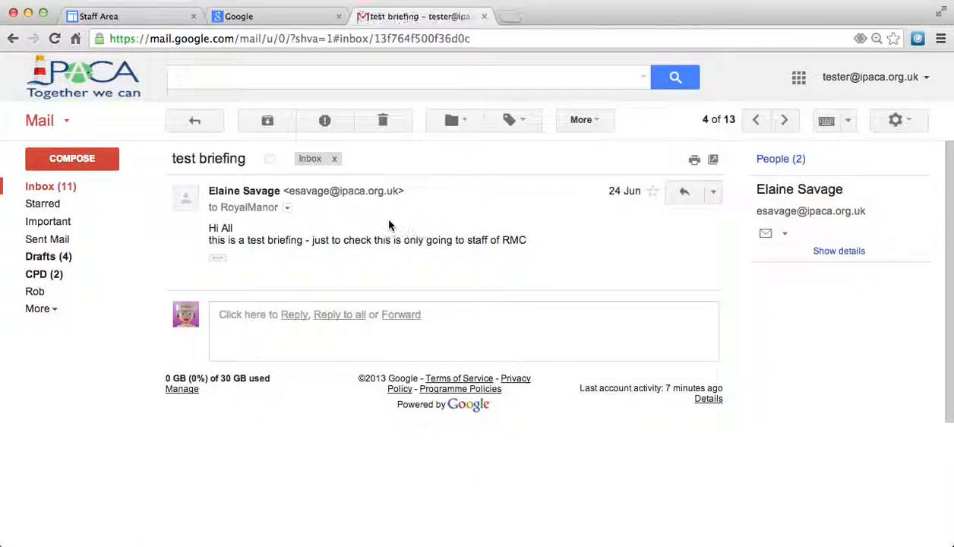
pyautogui.click(195, 128)
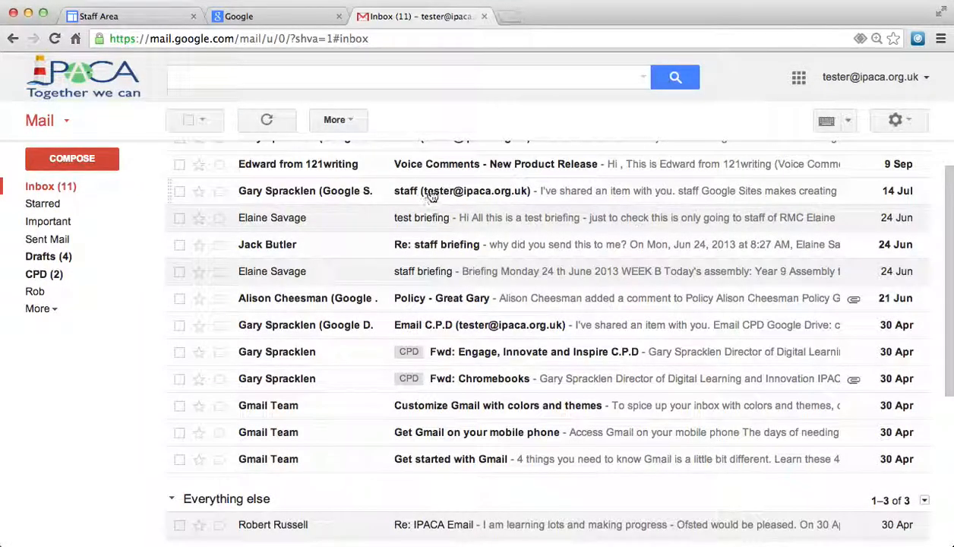
pyautogui.click(431, 190)
pyautogui.click(190, 125)
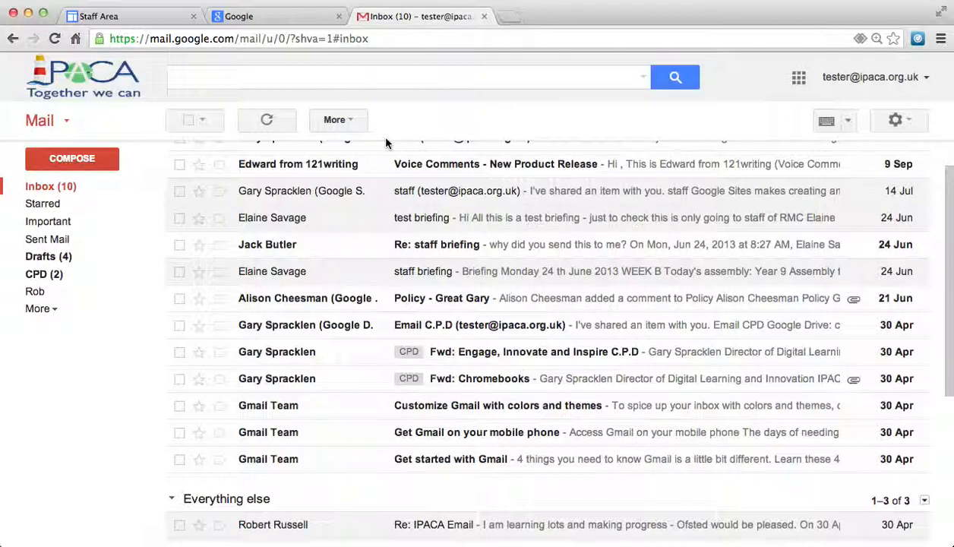
pyautogui.click(430, 192)
pyautogui.click(197, 127)
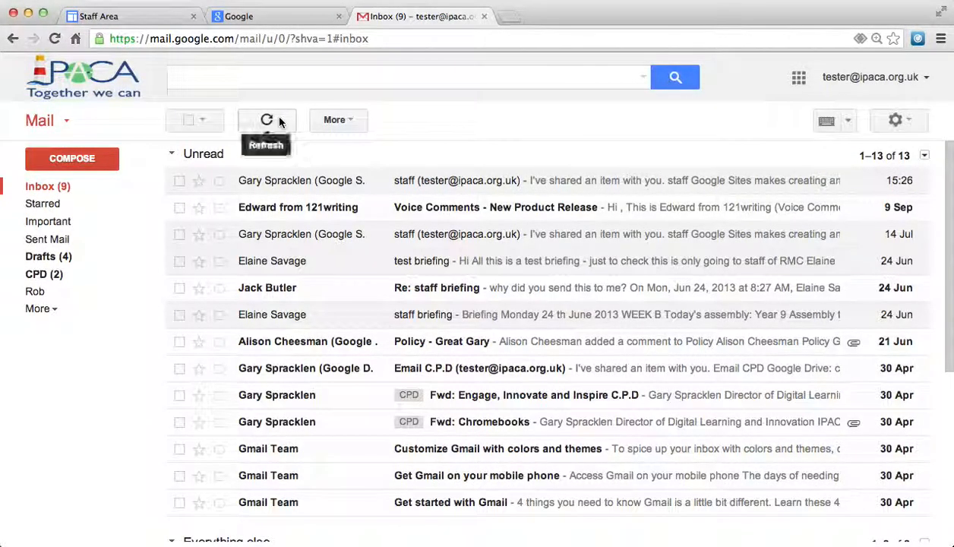
# - Refresh the inbox and review the Unread and Everything else sections
pyautogui.click(267, 119)
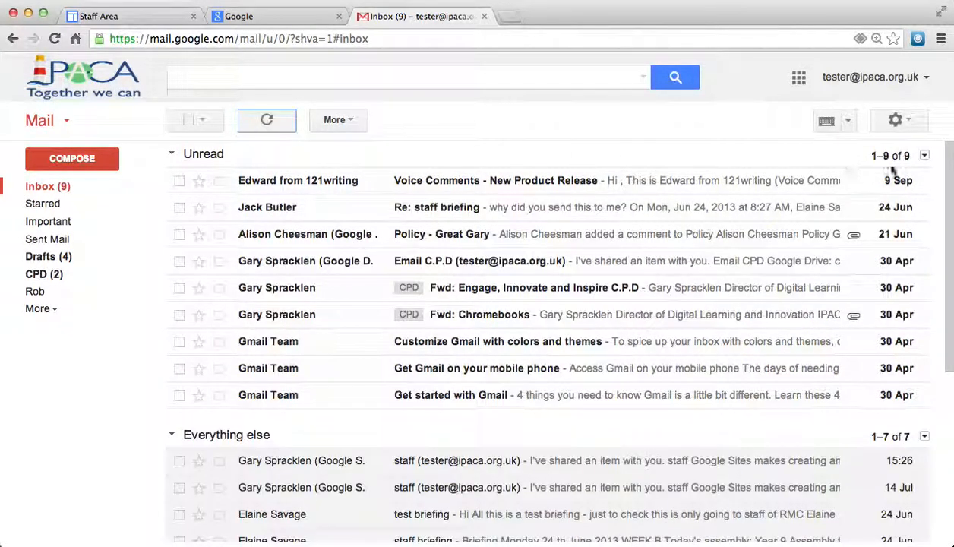
pyautogui.scroll(-5, 462, 456)
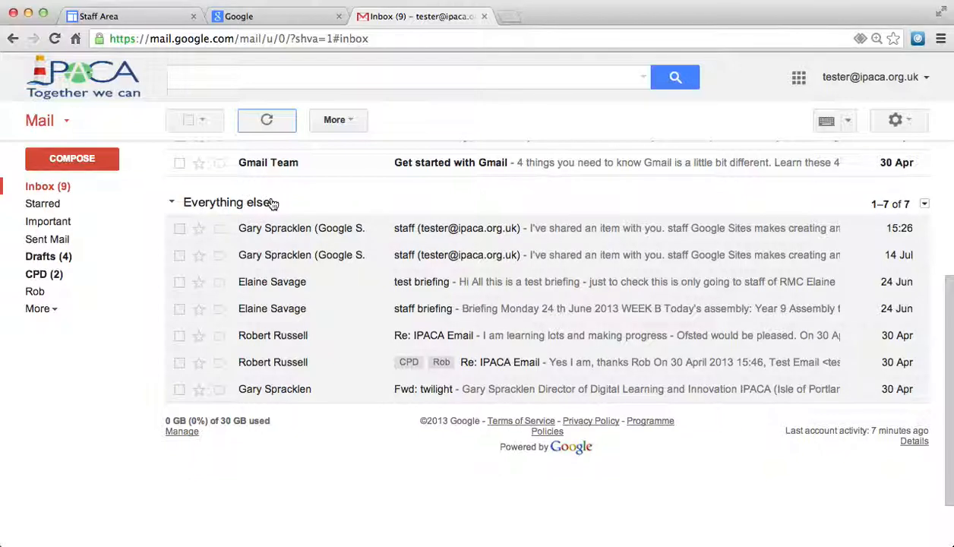
pyautogui.scroll(5, 272, 204)
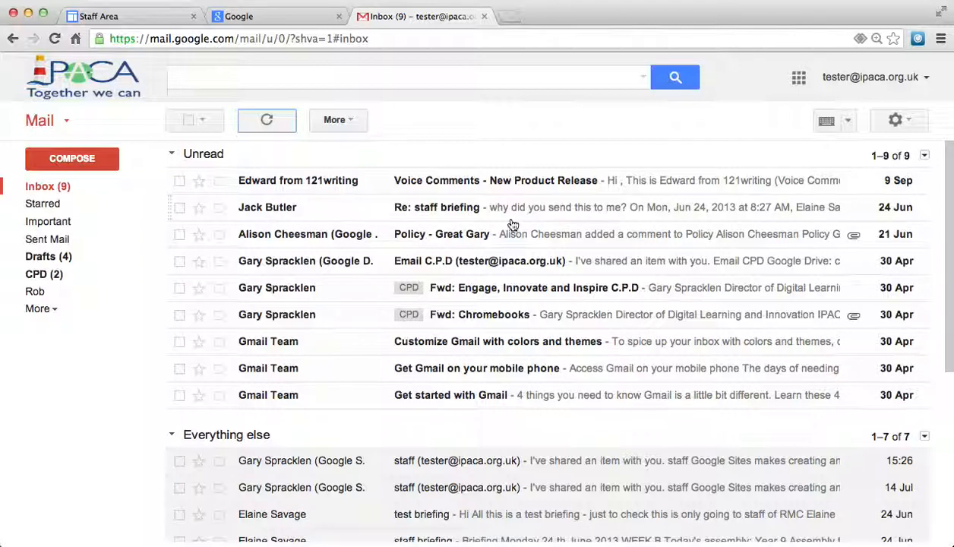
# - Try the Comfortable and Cosy display densities and set the inbox display density to Compact
pyautogui.click(896, 119)
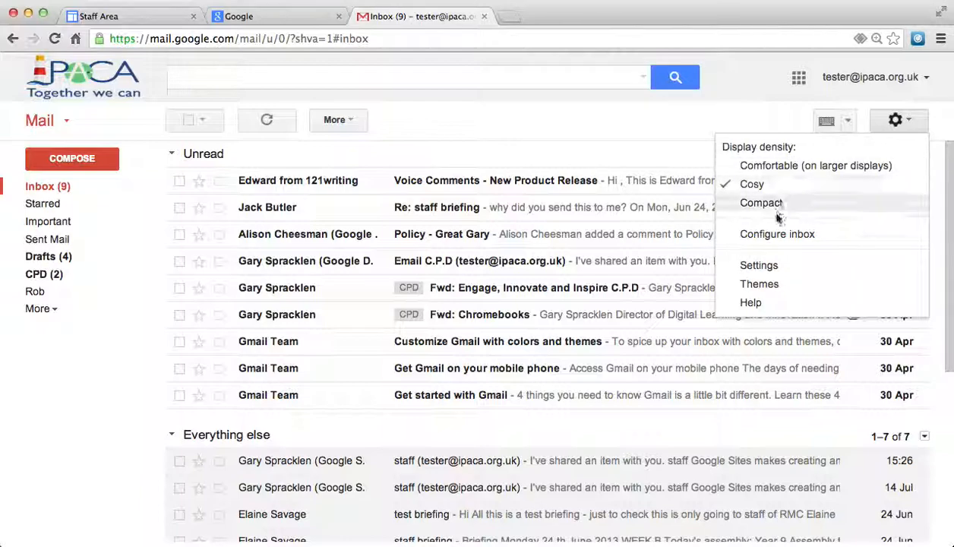
pyautogui.click(788, 168)
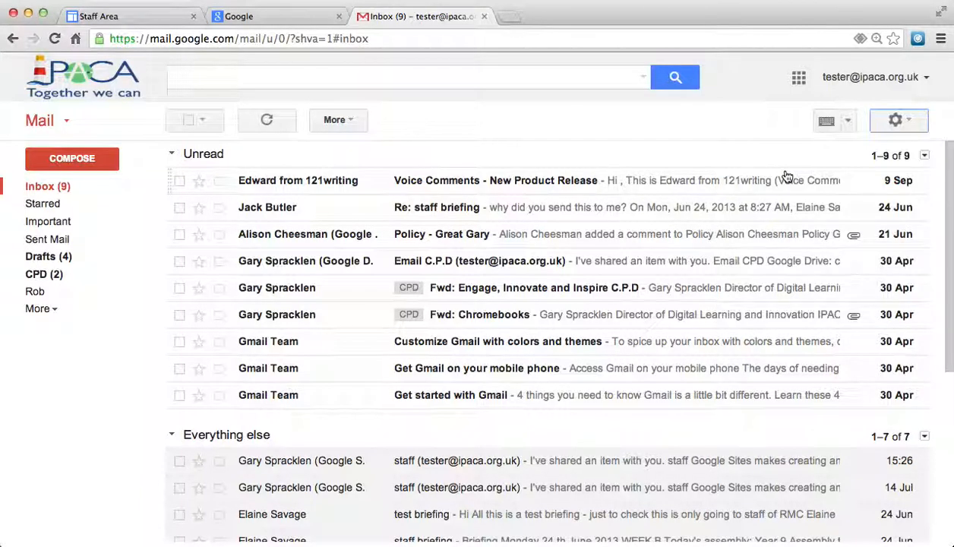
pyautogui.click(895, 120)
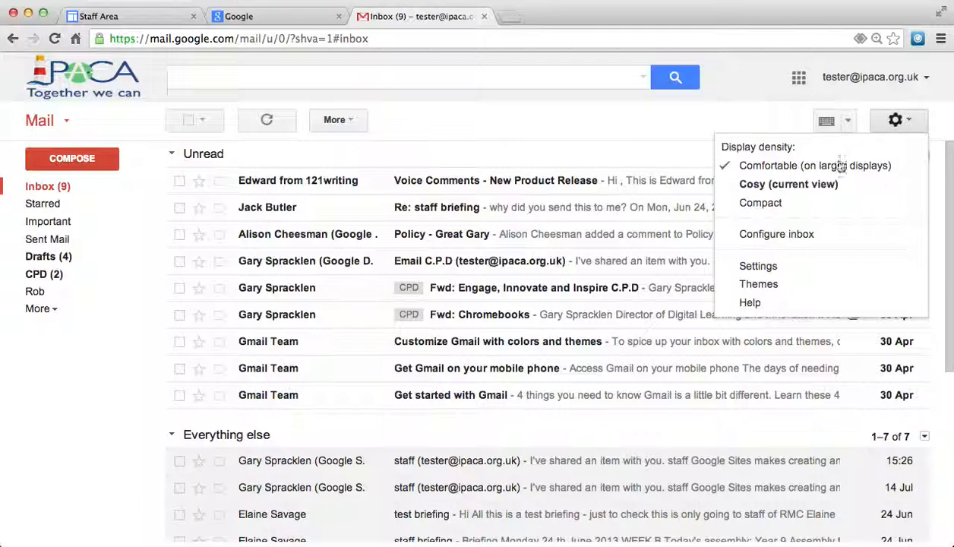
pyautogui.click(809, 184)
pyautogui.click(908, 125)
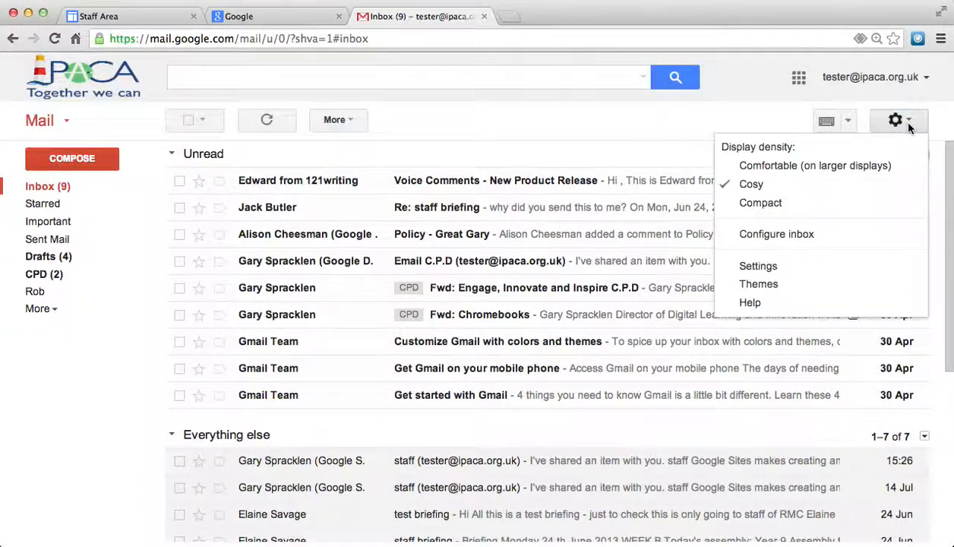
pyautogui.click(837, 203)
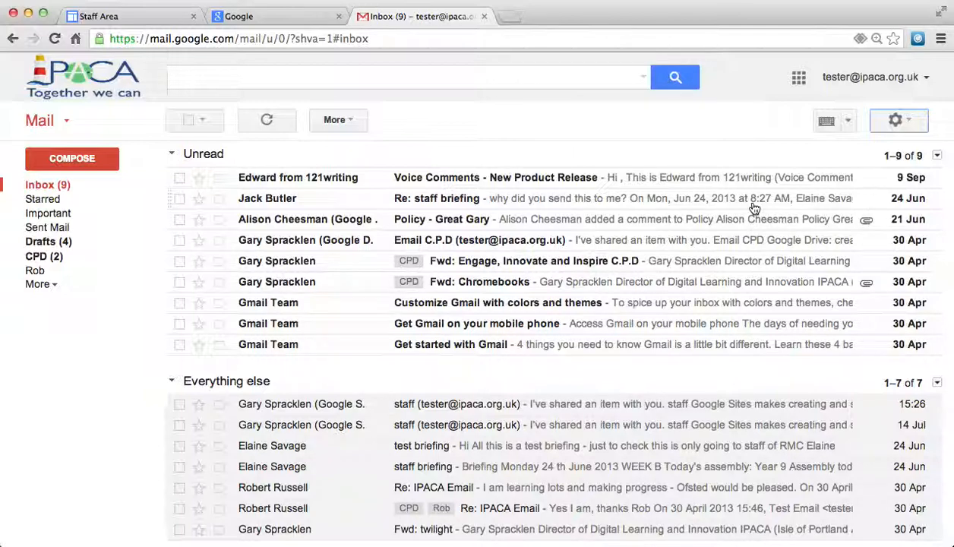
# - Open the mail settings and examine the label settings, including system labels and categories
pyautogui.click(911, 127)
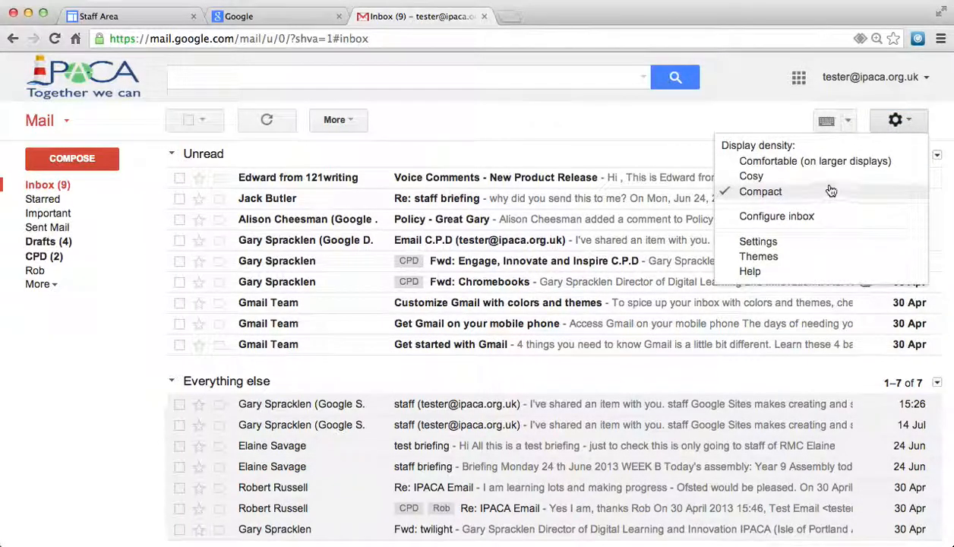
pyautogui.click(786, 241)
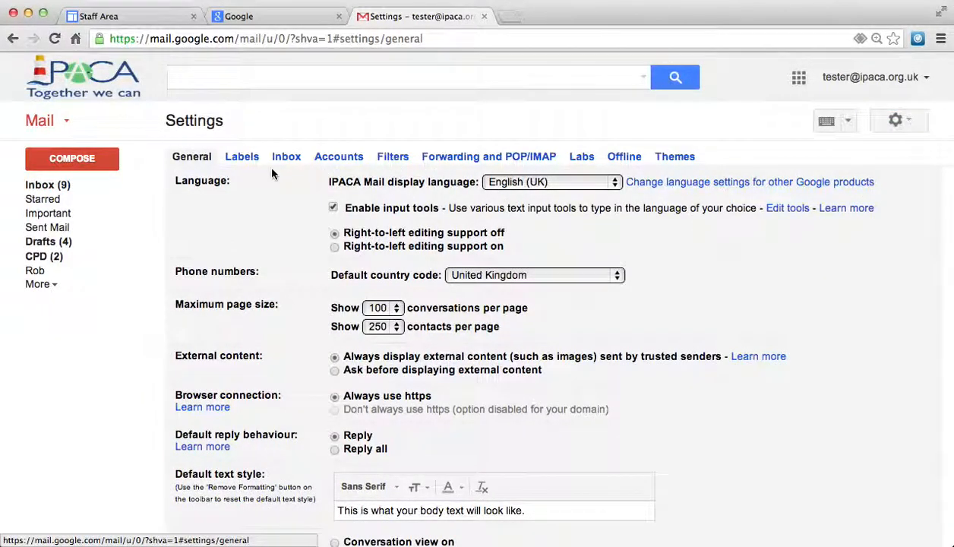
pyautogui.click(242, 157)
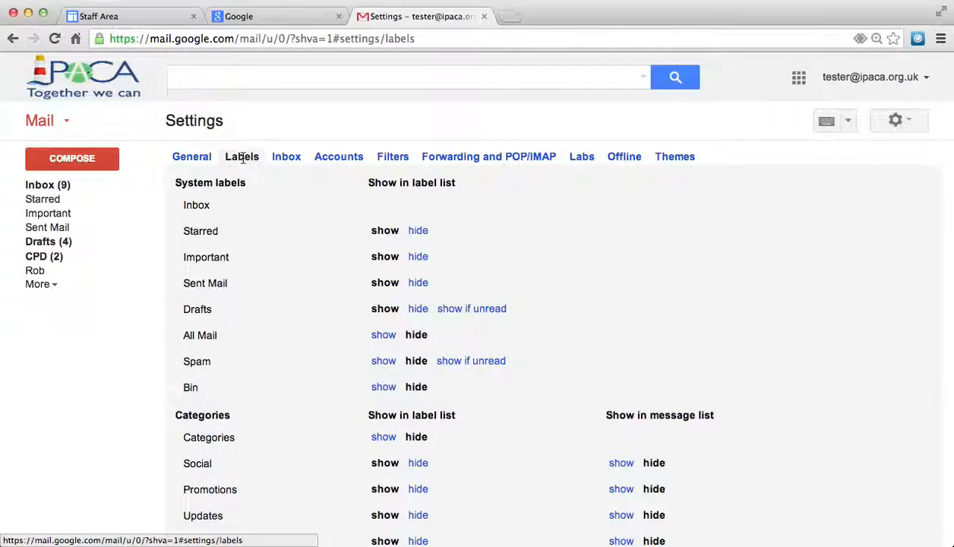
pyautogui.scroll(-5, 352, 263)
pyautogui.scroll(-2, 416, 325)
pyautogui.scroll(6, 355, 247)
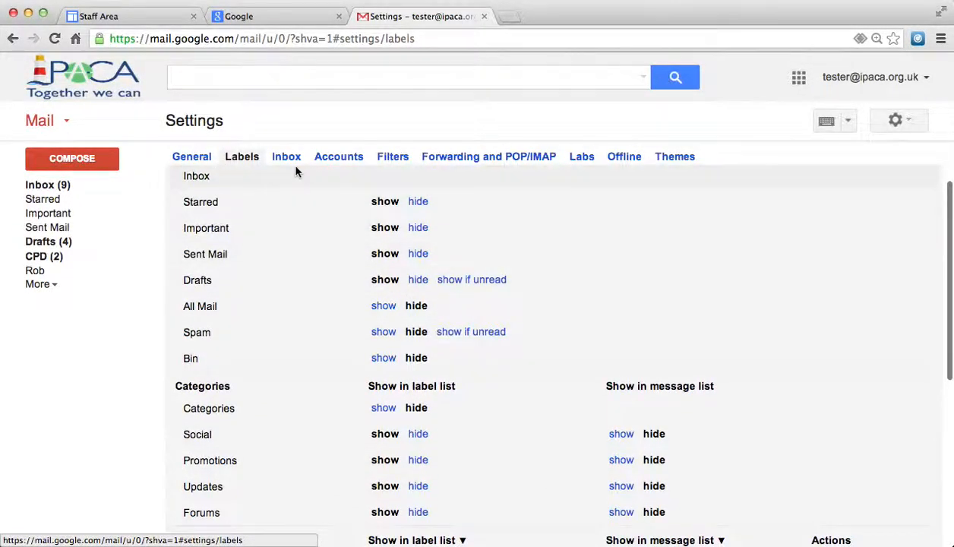
# - Review the inbox, accounts, filters, and forwarding and POP/IMAP settings
pyautogui.click(287, 157)
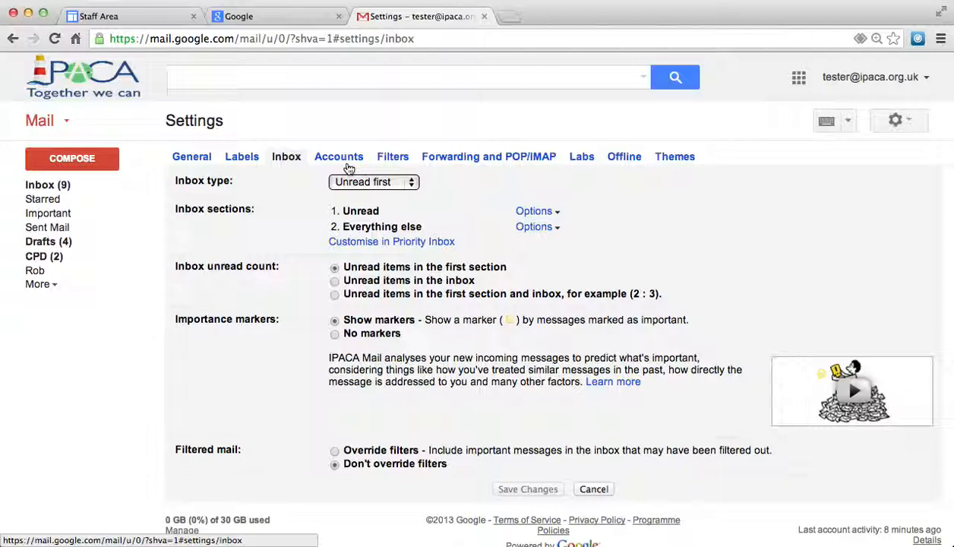
pyautogui.click(343, 160)
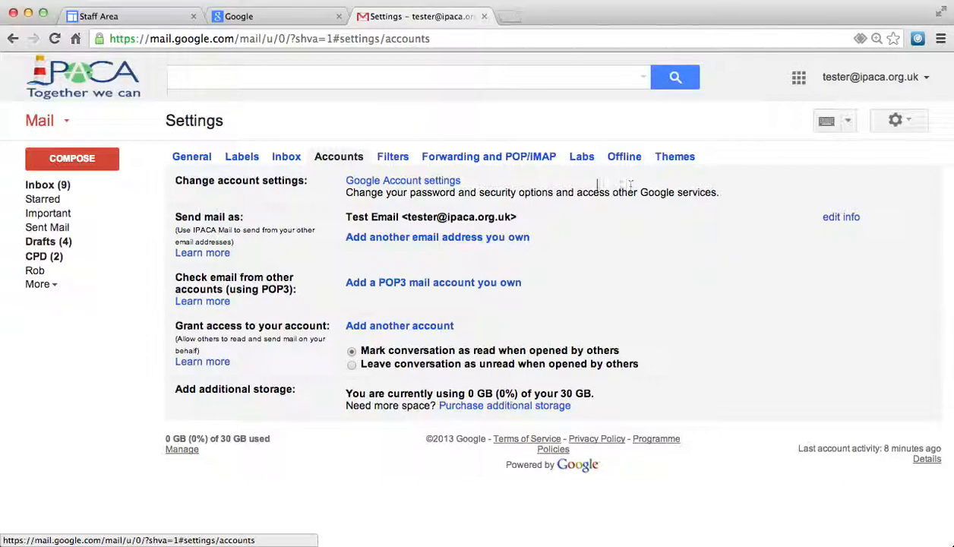
pyautogui.click(403, 157)
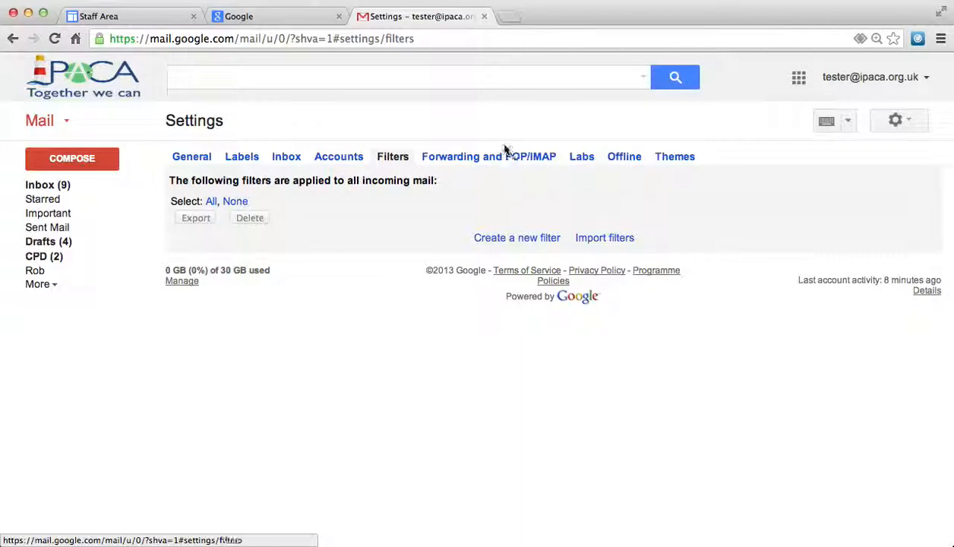
pyautogui.click(506, 156)
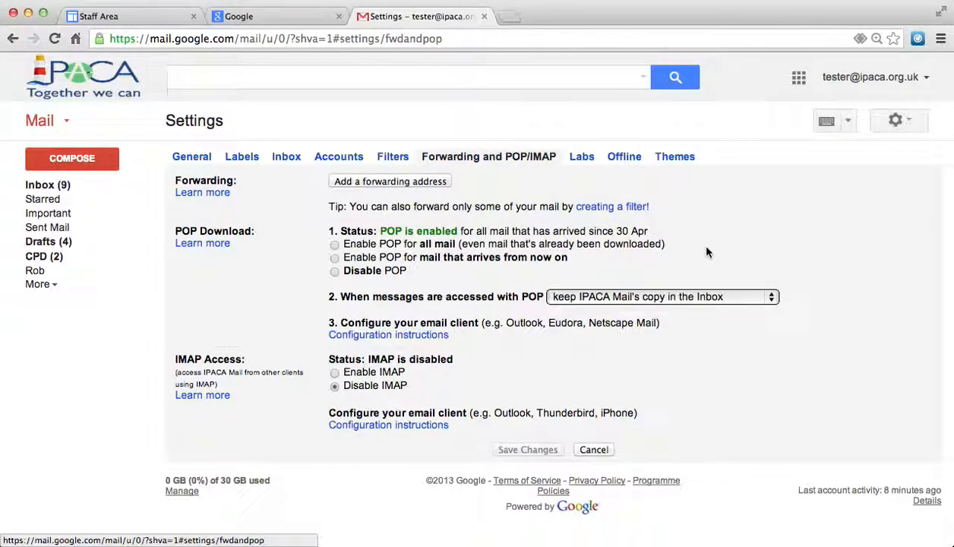
# - Browse the available Labs features, from Add any gadget by URL to the Google preview gadgets, and check the offline settings
pyautogui.click(587, 166)
pyautogui.scroll(-2, 738, 317)
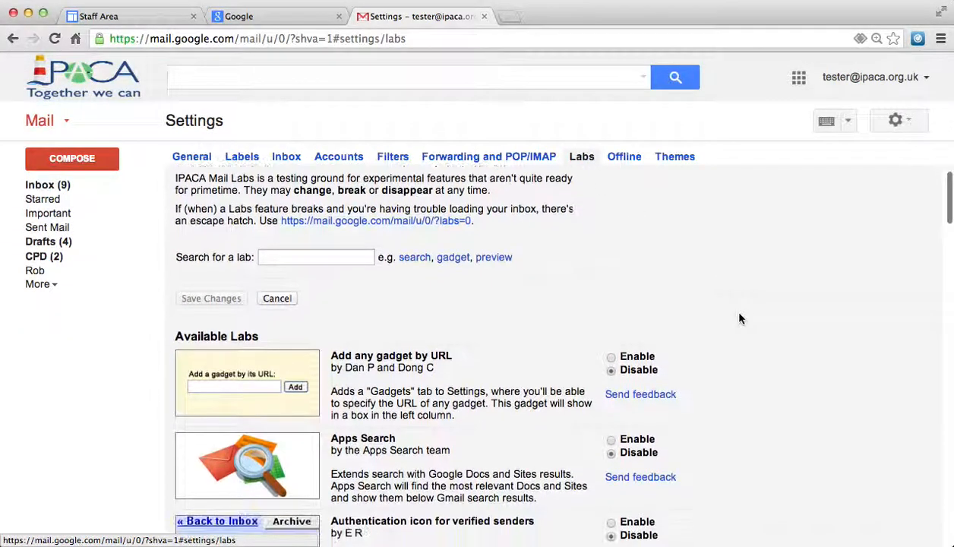
pyautogui.scroll(-5, 741, 319)
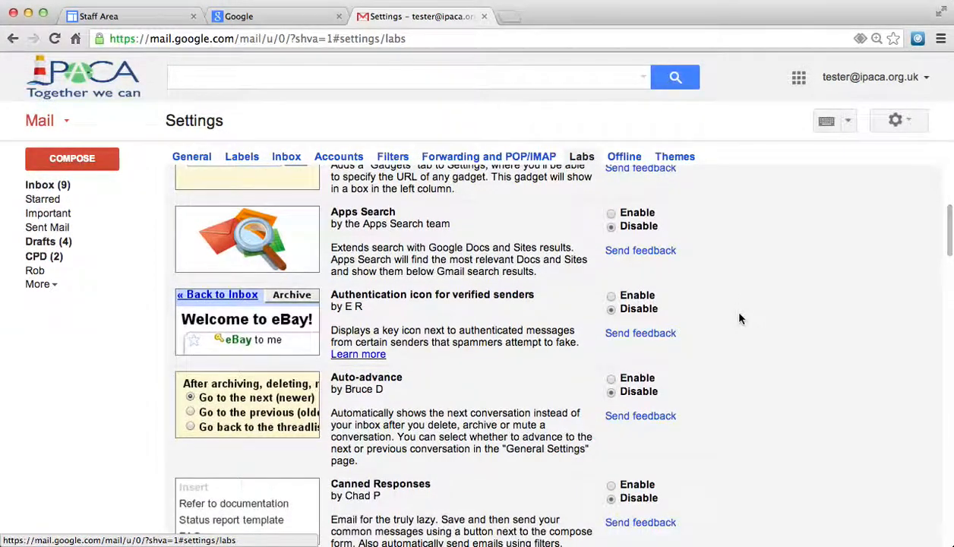
pyautogui.scroll(-6, 741, 320)
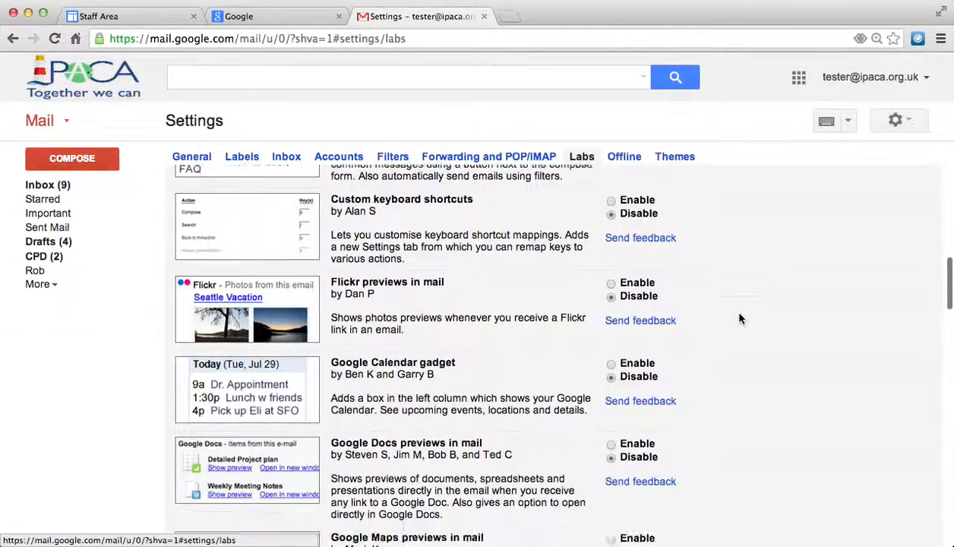
pyautogui.hscroll(-5, 728, 287)
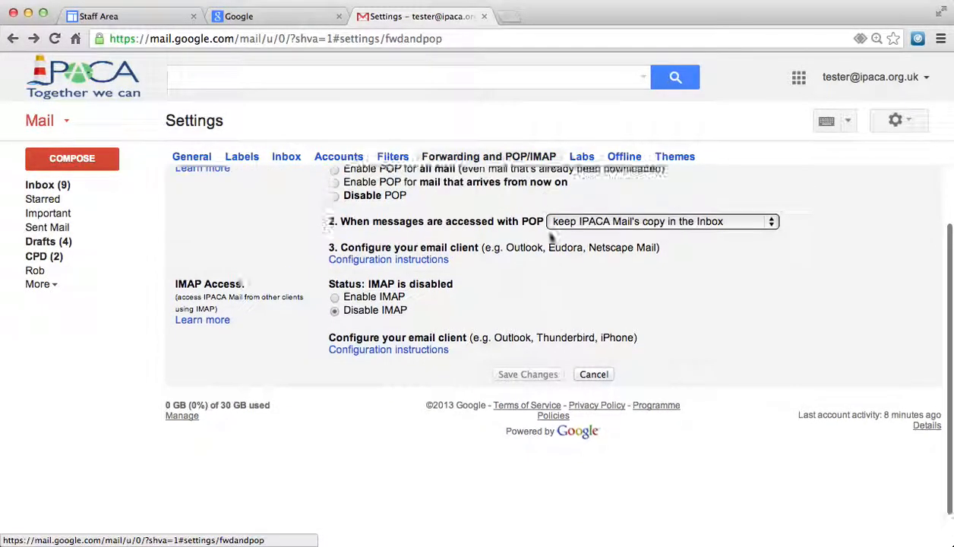
pyautogui.click(572, 158)
pyautogui.scroll(-3, 668, 308)
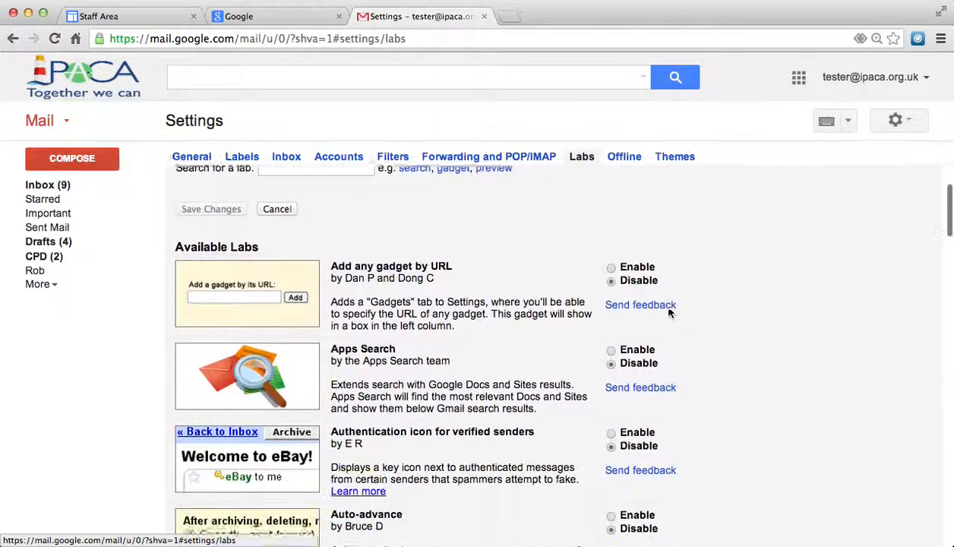
pyautogui.scroll(-4, 668, 312)
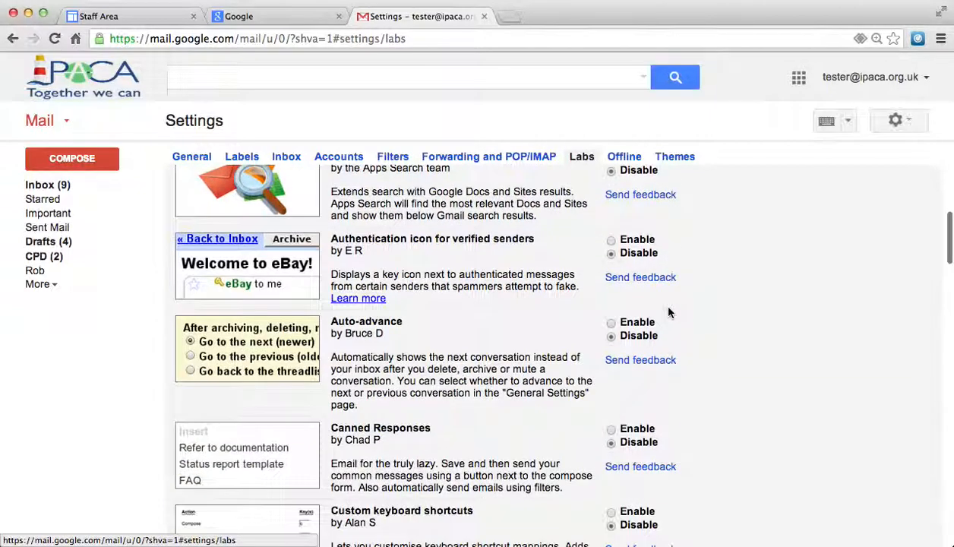
pyautogui.scroll(-3, 669, 312)
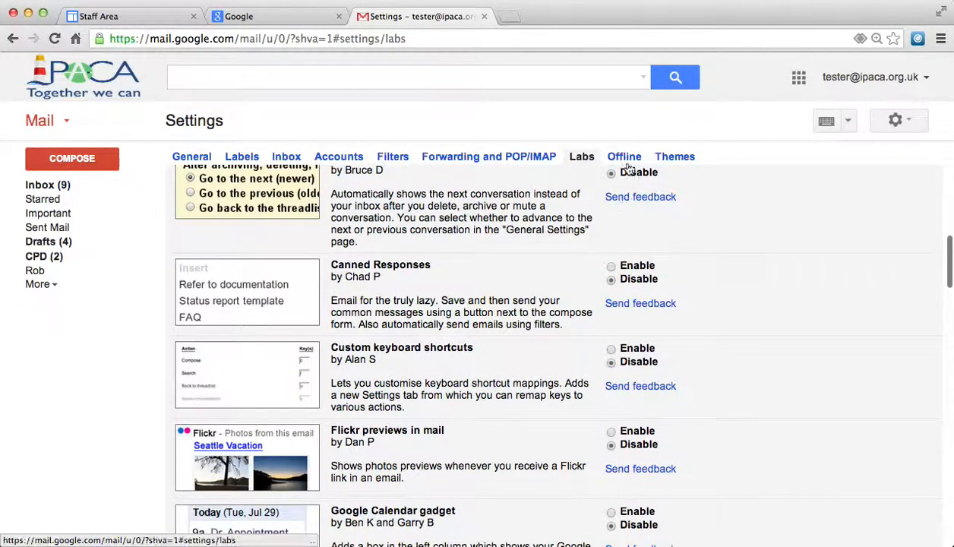
pyautogui.click(625, 157)
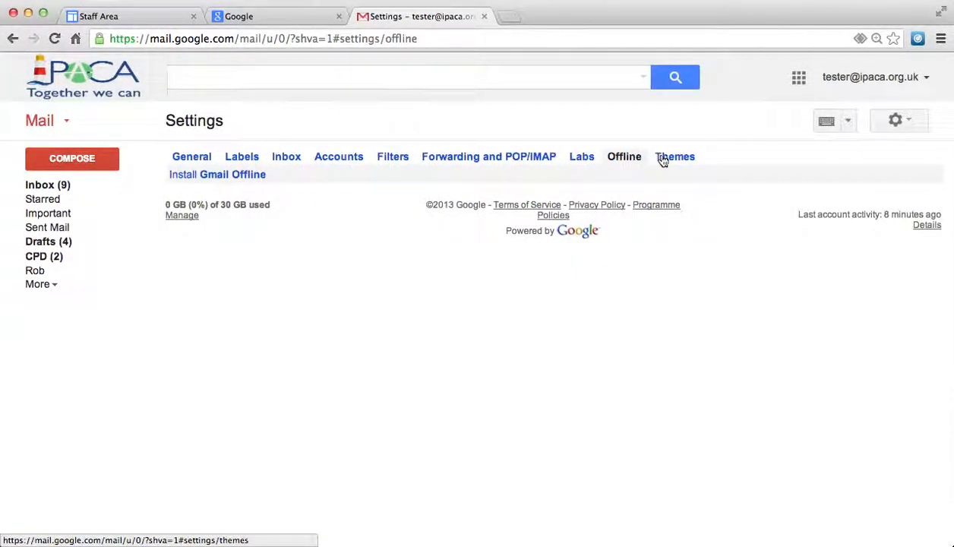
# - Try the Beach HD theme, apply the Pebbles HD theme to the mailbox, and return to the inbox
pyautogui.click(663, 157)
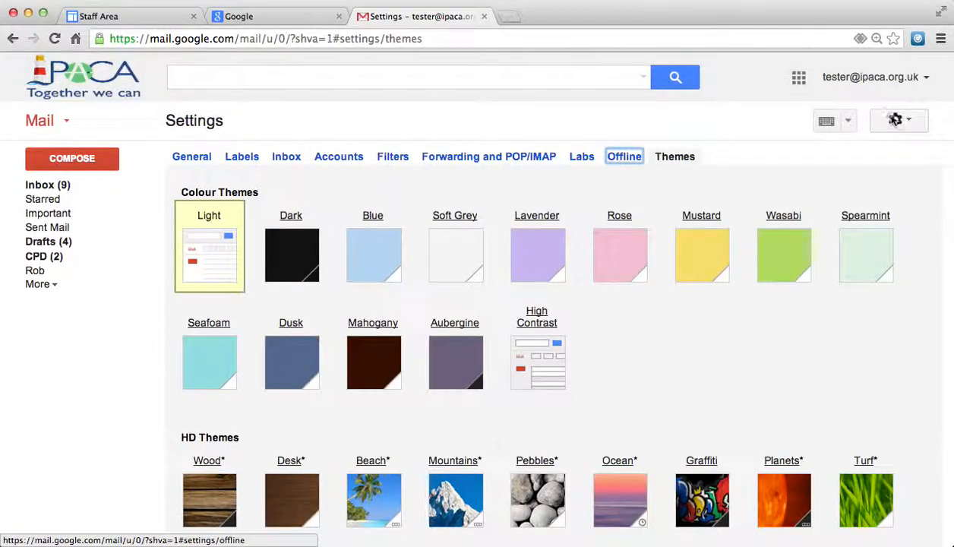
pyautogui.click(896, 120)
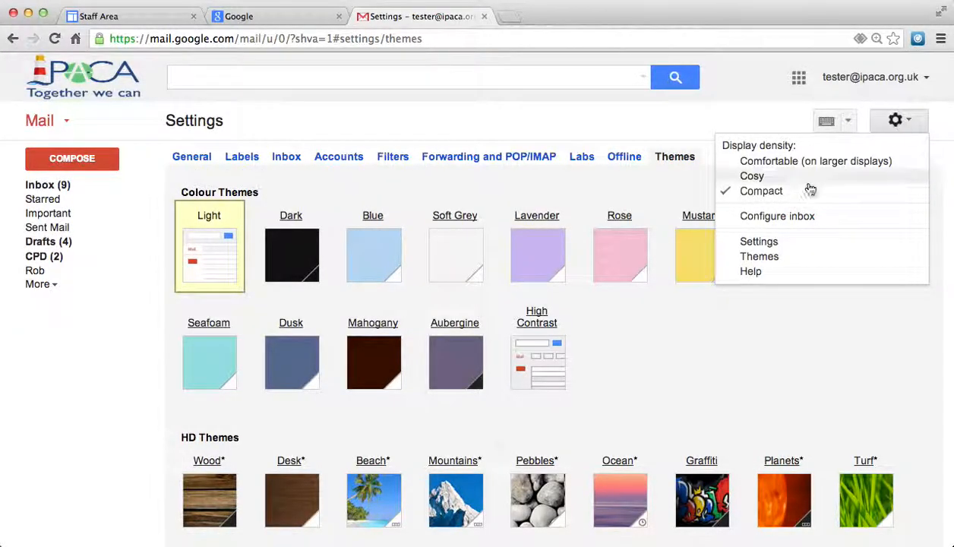
pyautogui.click(760, 256)
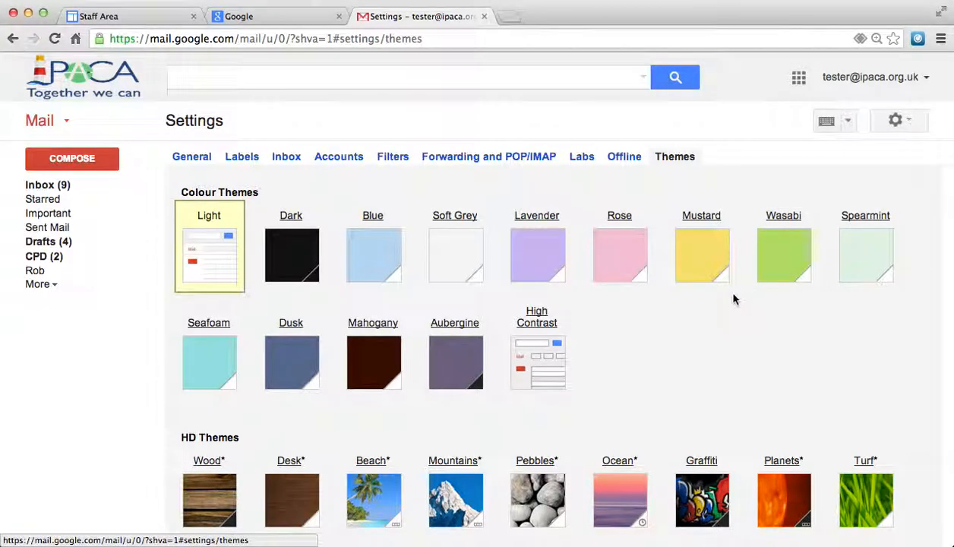
pyautogui.scroll(-3, 732, 298)
pyautogui.click(348, 321)
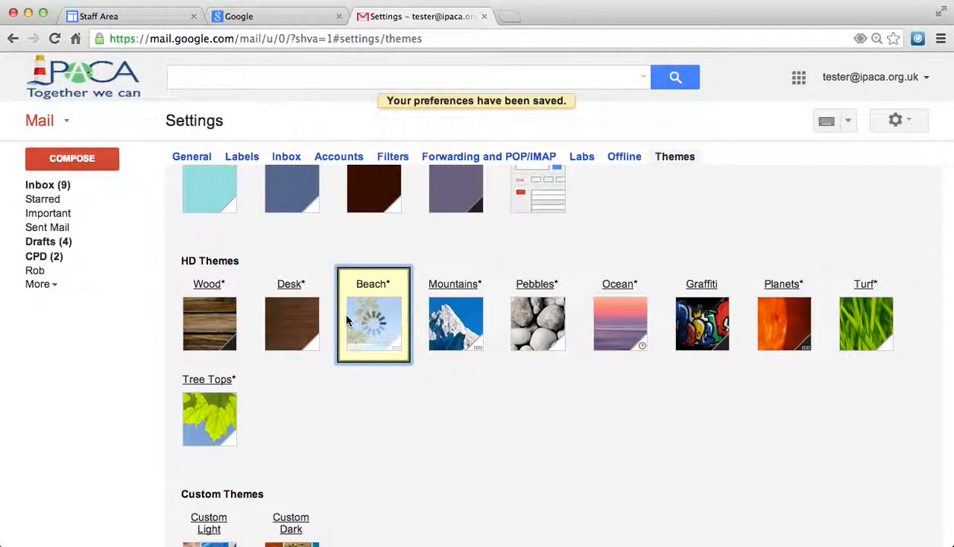
pyautogui.click(531, 302)
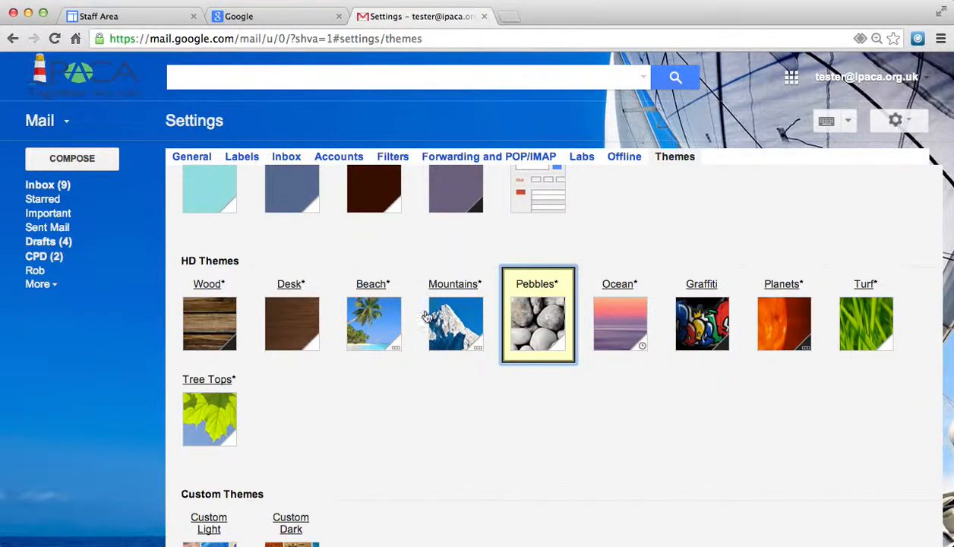
pyautogui.click(42, 187)
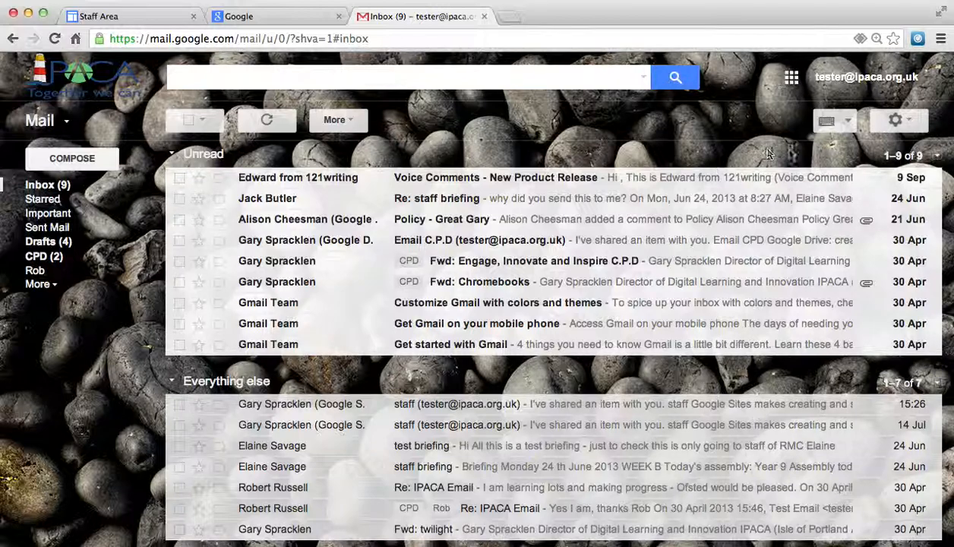
# - Switch to Google Calendar, close its welcome setup without finishing it, and expand the My calendars list
pyautogui.click(793, 78)
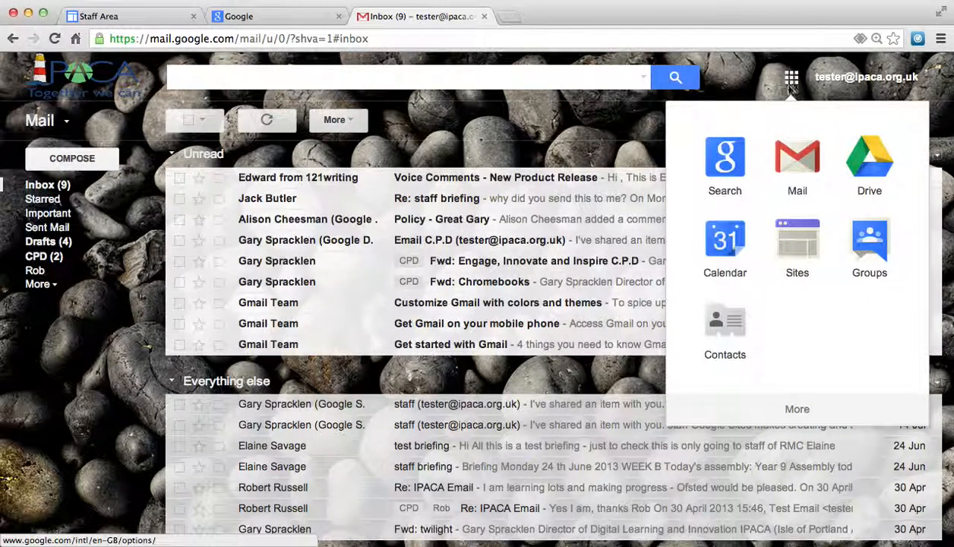
pyautogui.click(728, 241)
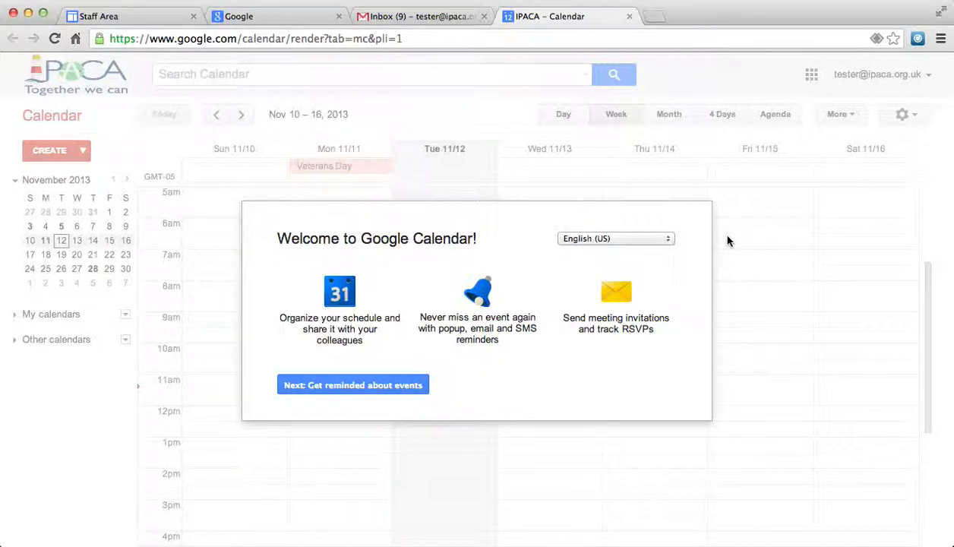
pyautogui.click(357, 386)
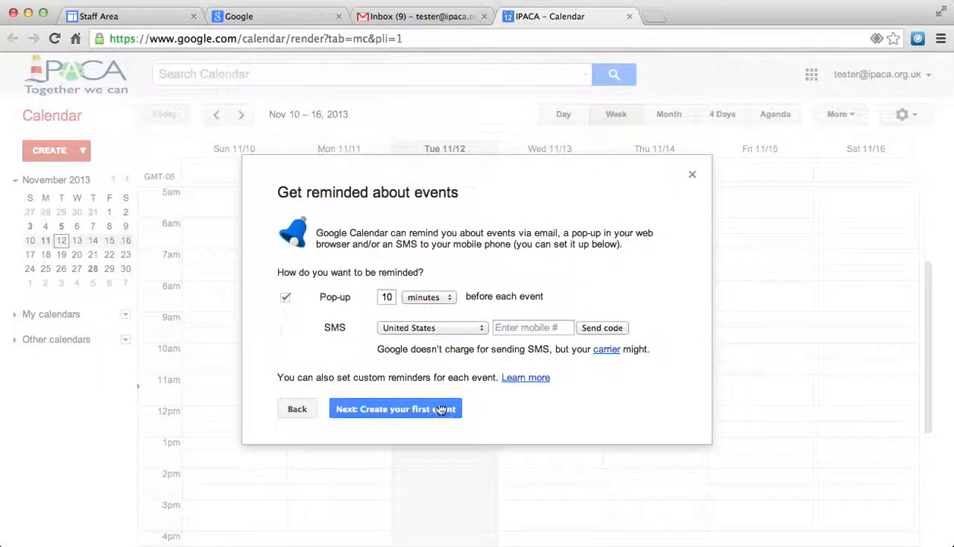
pyautogui.click(692, 176)
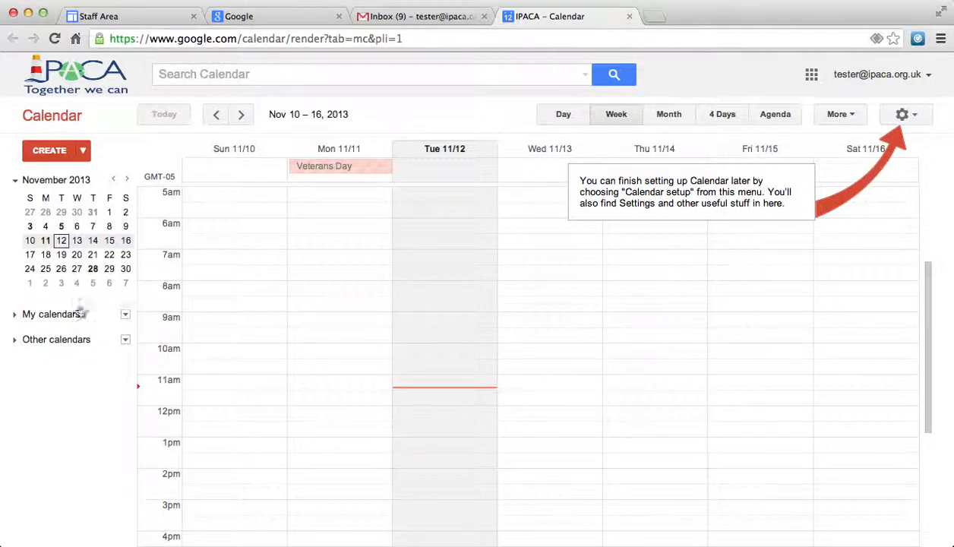
pyautogui.click(16, 315)
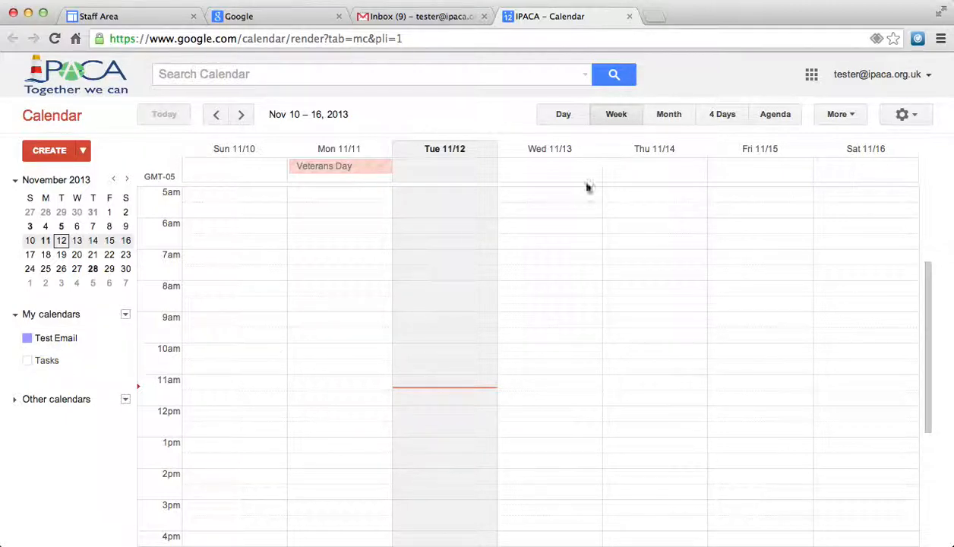
# - Compare the Day, Week, Month, 4 Days and Agenda calendar views, finishing in the Month view
pyautogui.click(668, 115)
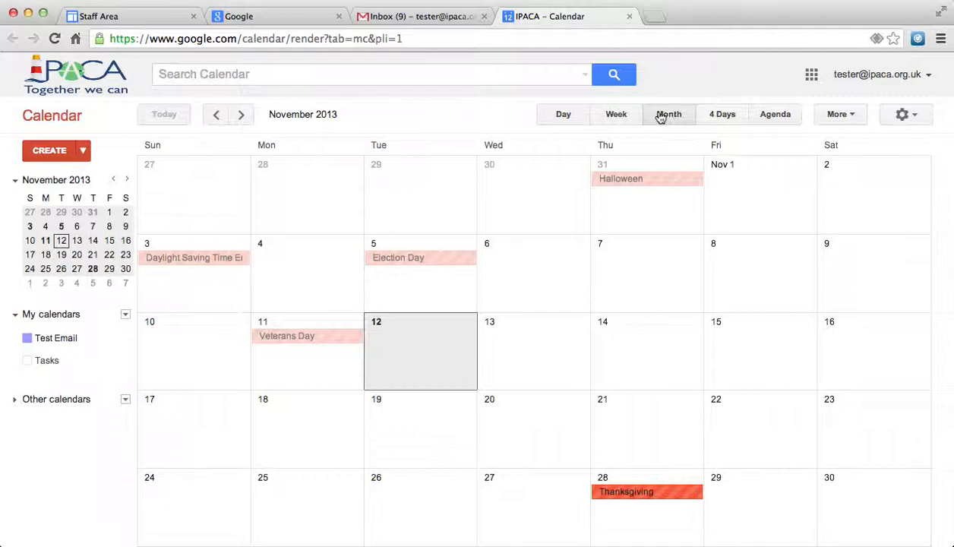
pyautogui.click(565, 121)
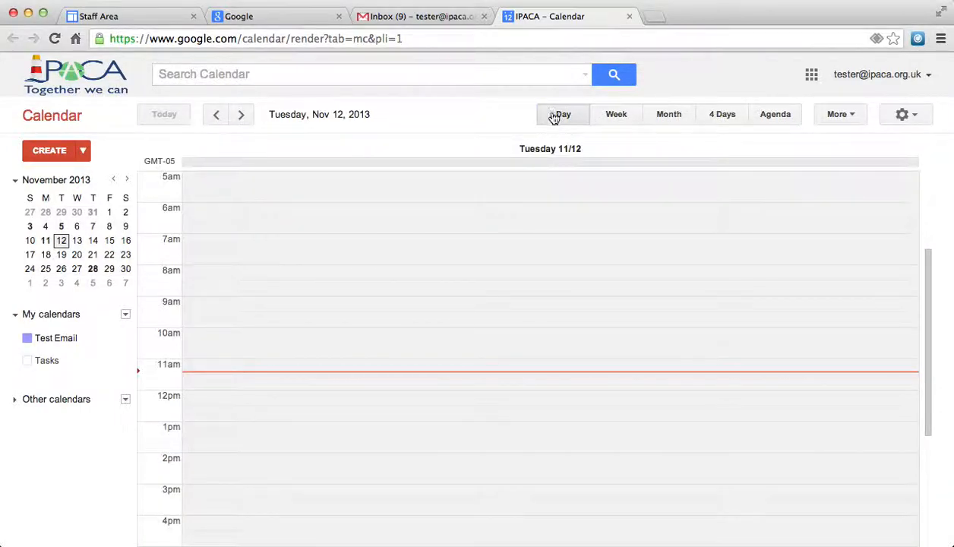
pyautogui.click(601, 116)
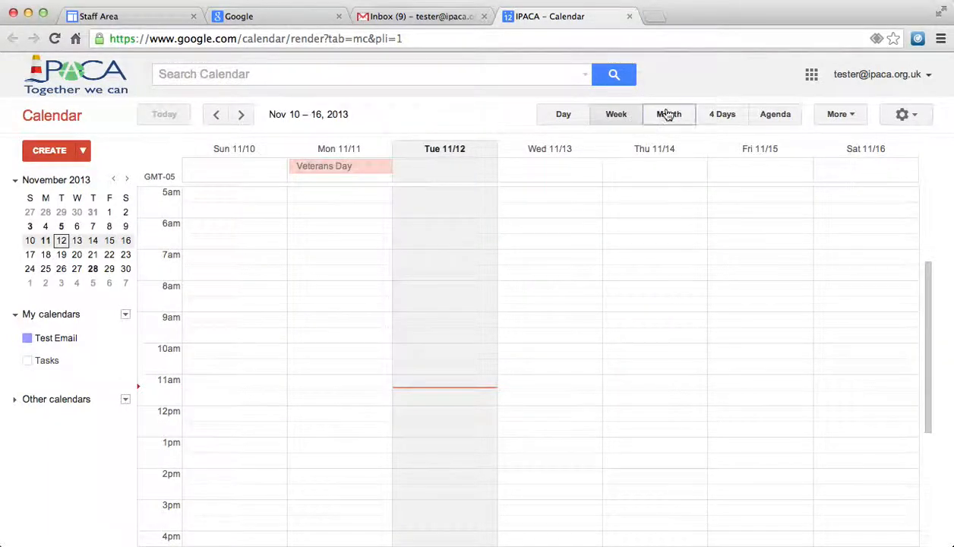
pyautogui.click(667, 115)
pyautogui.click(717, 120)
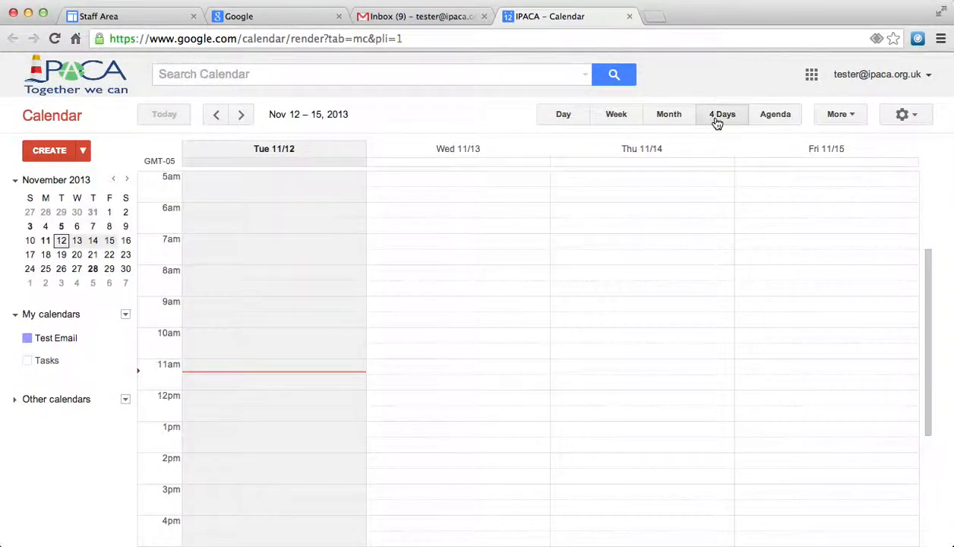
pyautogui.click(763, 118)
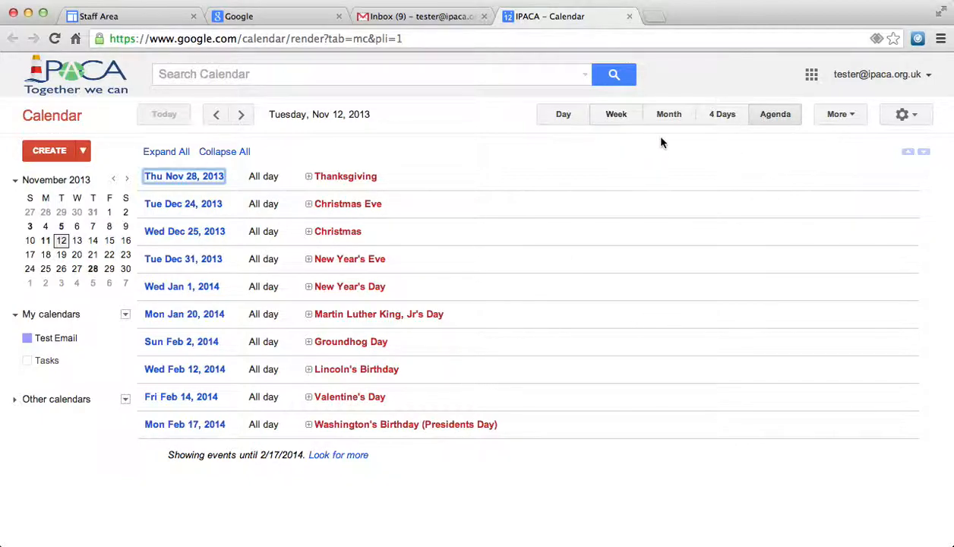
pyautogui.click(669, 116)
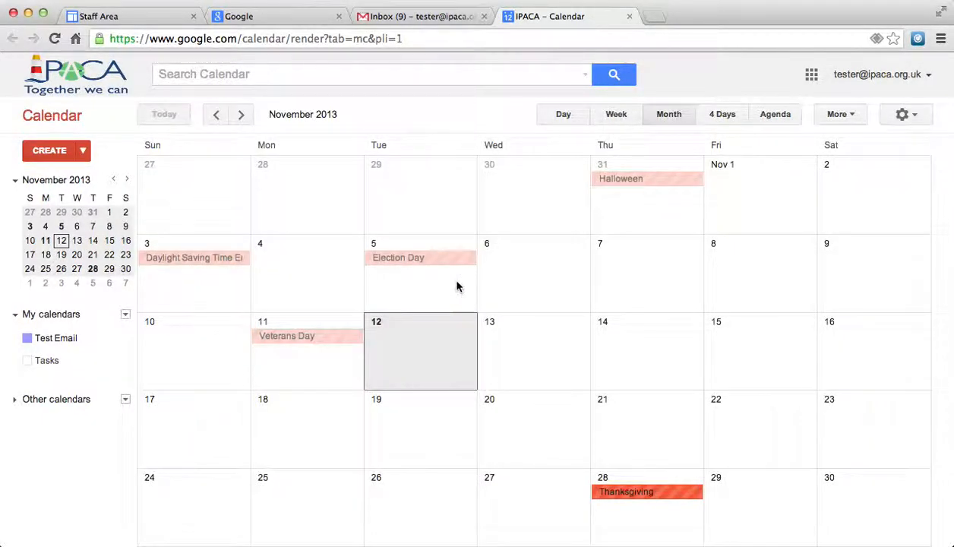
# - Create a new calendar event titled Tea Party using the full event form instead of the quick entry on November 13
pyautogui.doubleClick(514, 326)
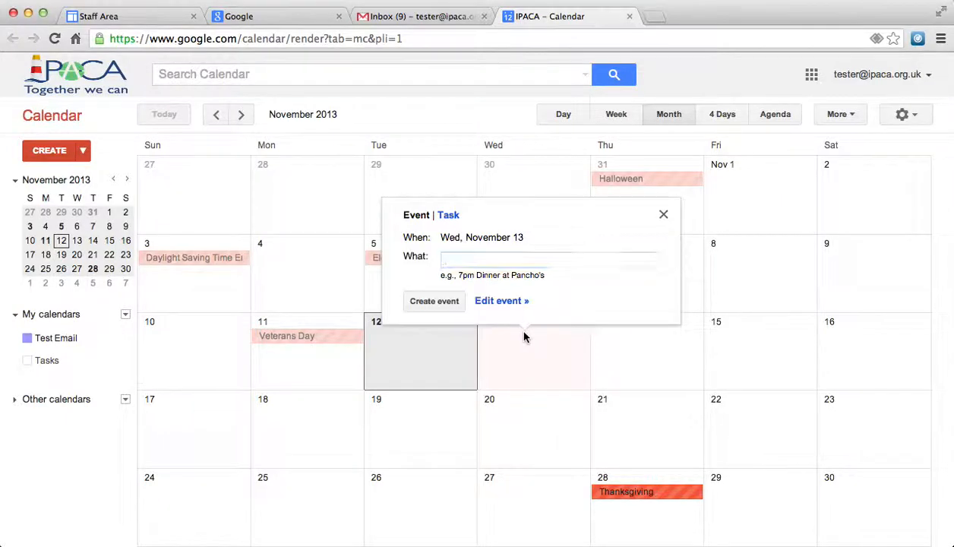
pyautogui.click(50, 114)
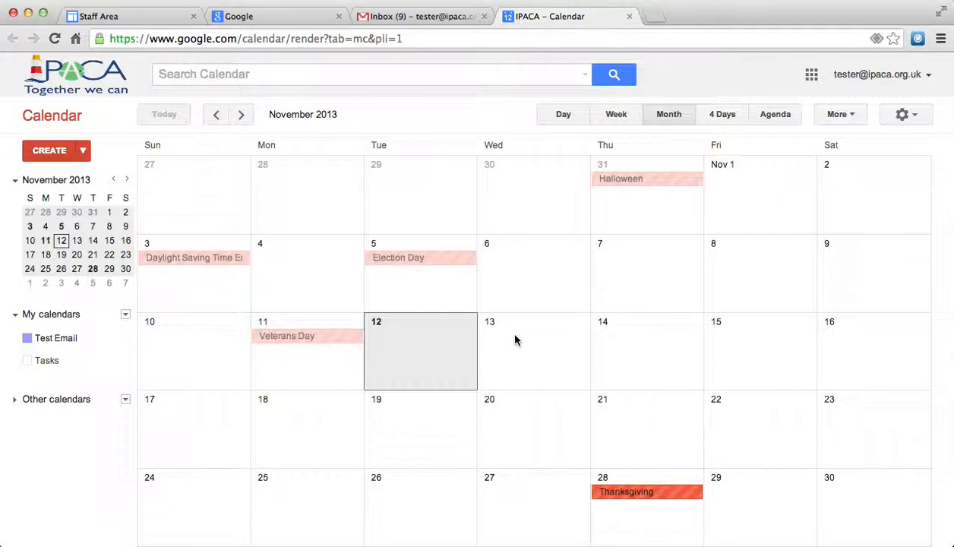
pyautogui.click(49, 149)
pyautogui.press('BackSpace')
pyautogui.write('Tea Party')
# - Set the Tea Party event to run from 4:00pm to 5:30pm
pyautogui.click(128, 183)
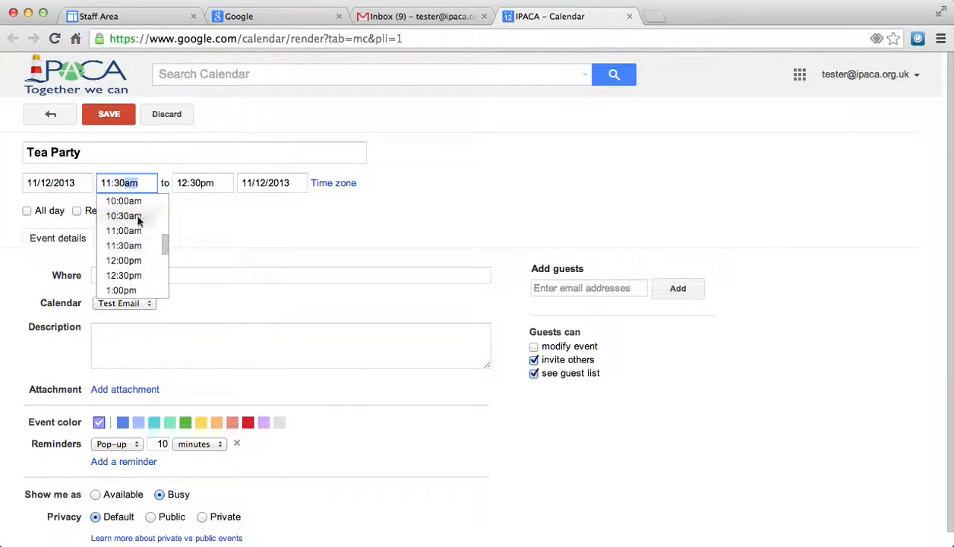
pyautogui.scroll(-5, 141, 257)
pyautogui.click(140, 278)
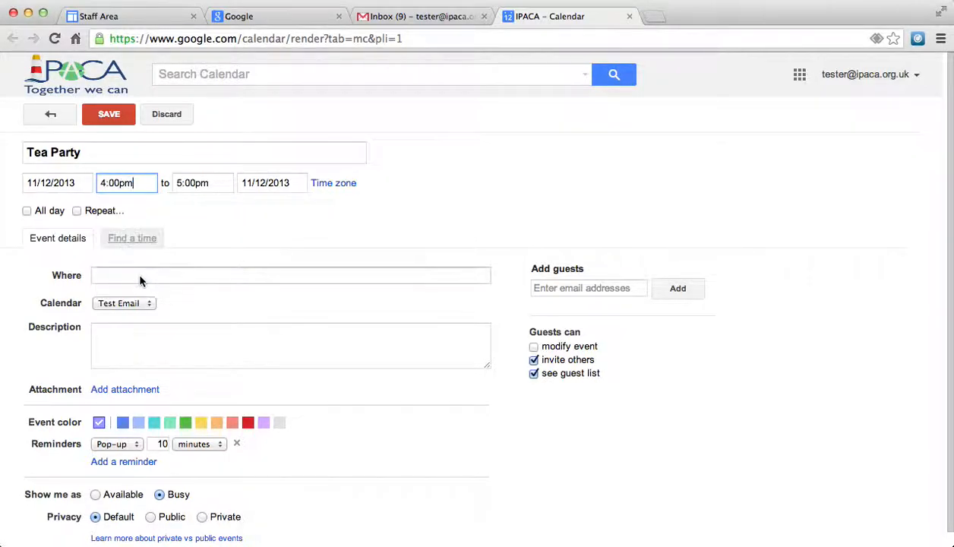
pyautogui.click(213, 185)
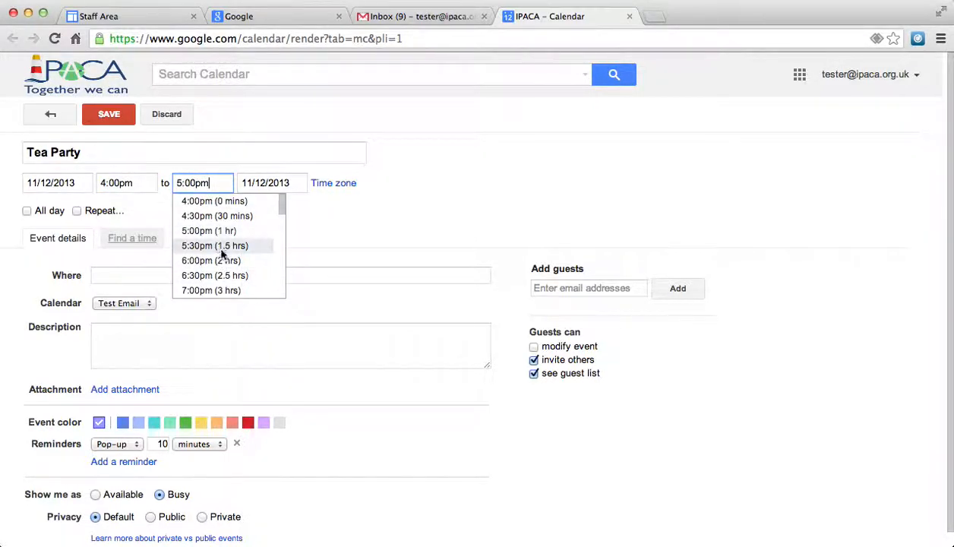
pyautogui.click(222, 249)
# - Make the Tea Party event repeat weekly on Tuesday, ending after 20 occurrences
pyautogui.click(83, 213)
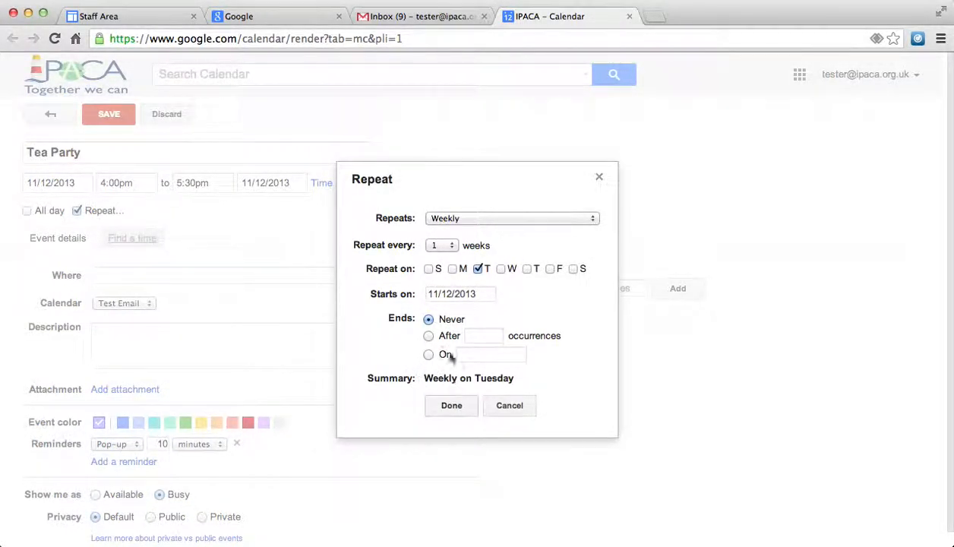
pyautogui.click(428, 336)
pyautogui.doubleClick(487, 336)
pyautogui.press('BackSpace')
pyautogui.write('20')
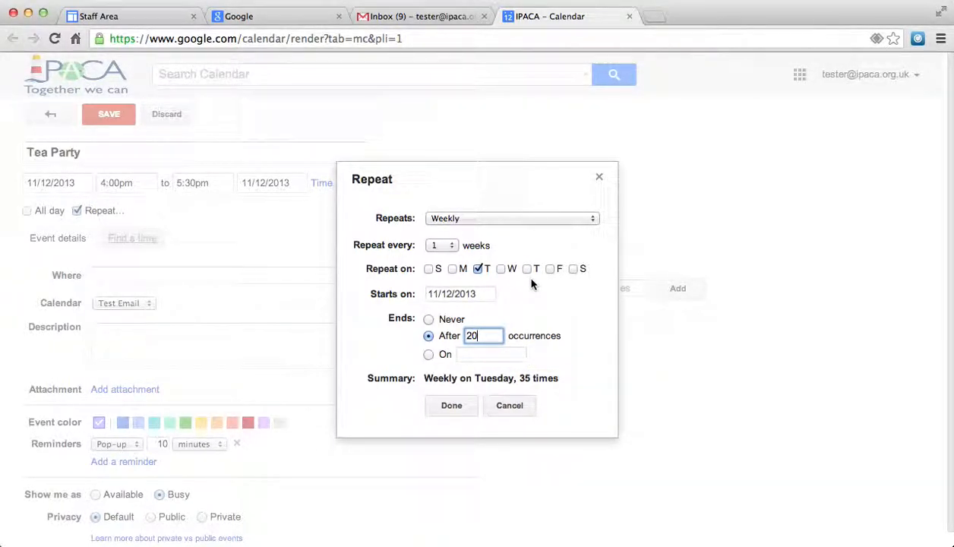
pyautogui.click(451, 405)
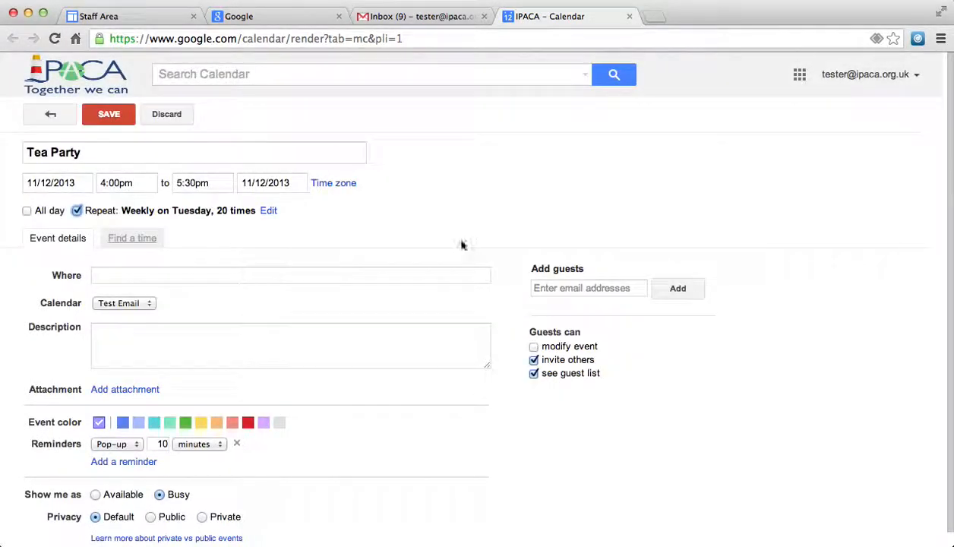
# - Enter Osprey Quay Campus as the event's location and keep the event on the Test Email calendar
pyautogui.click(209, 277)
pyautogui.scroll(-1, 210, 284)
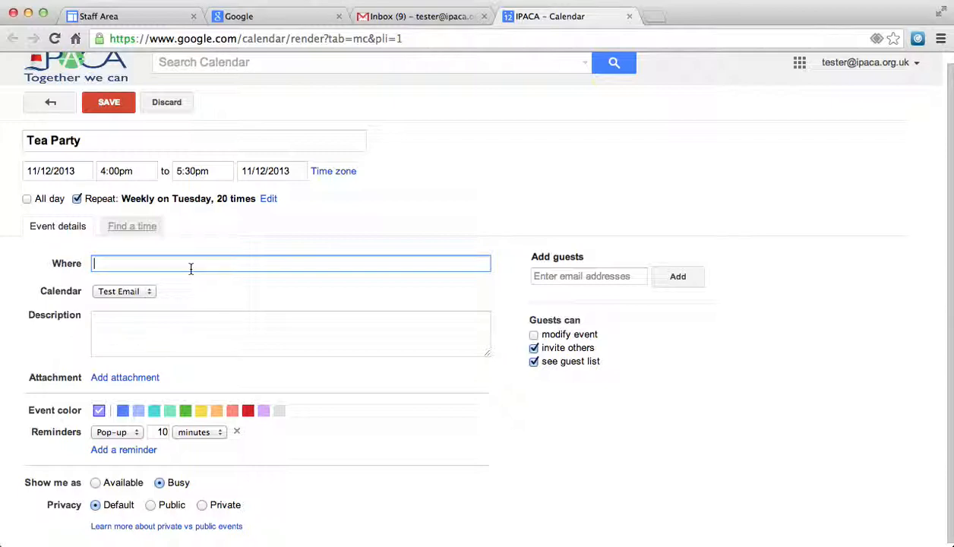
pyautogui.write('Osprey Quay Campus')
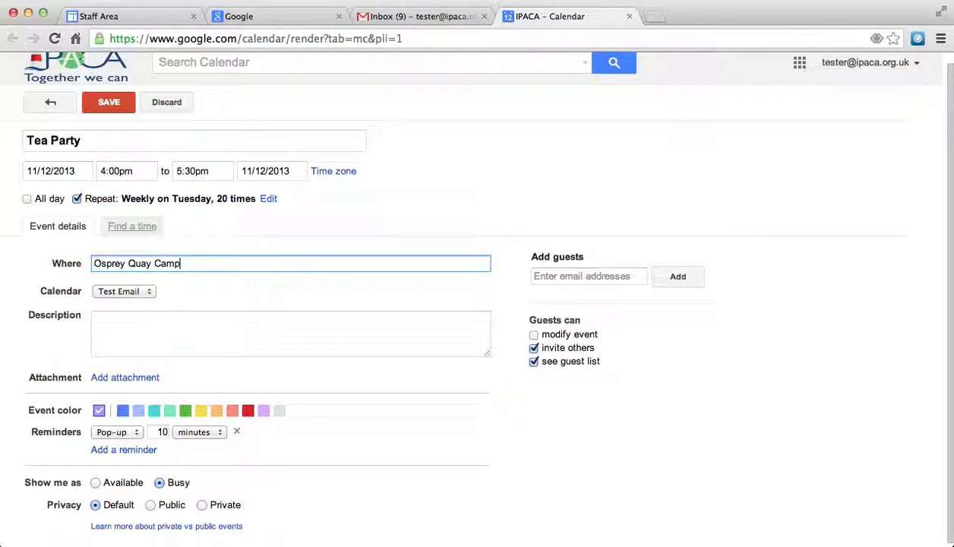
pyautogui.click(129, 295)
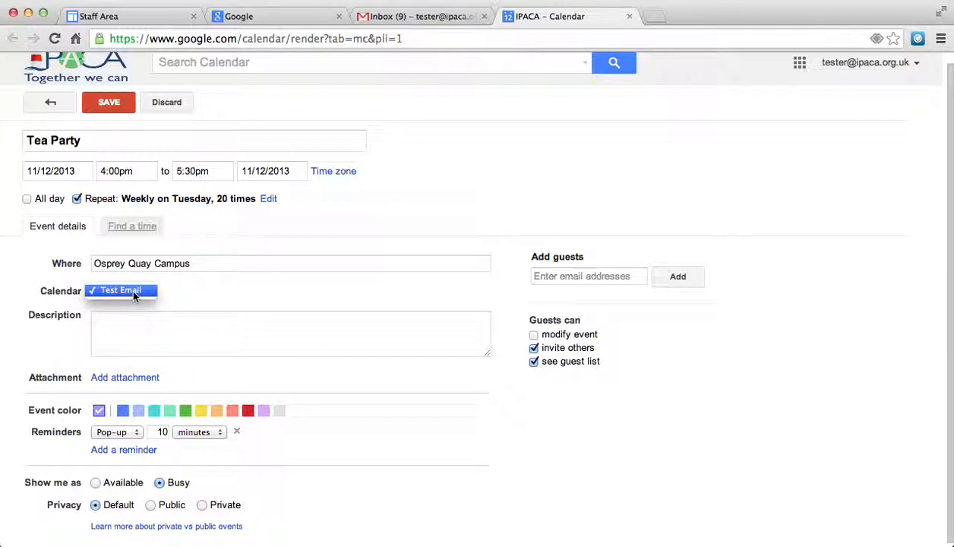
pyautogui.click(133, 292)
pyautogui.click(190, 330)
pyautogui.scroll(-1, 232, 390)
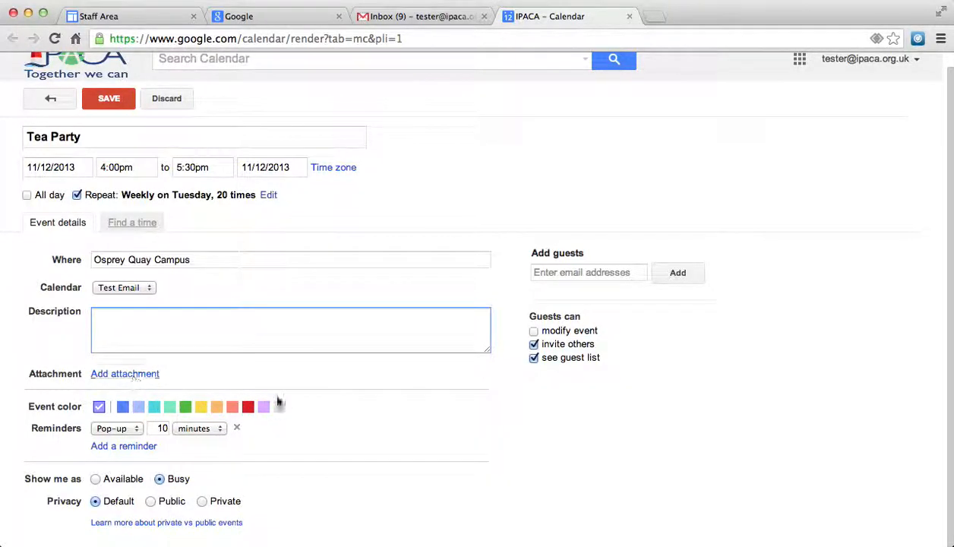
# - Find a colleague by the start of their e-mail address and add them as a guest to the event
pyautogui.click(589, 272)
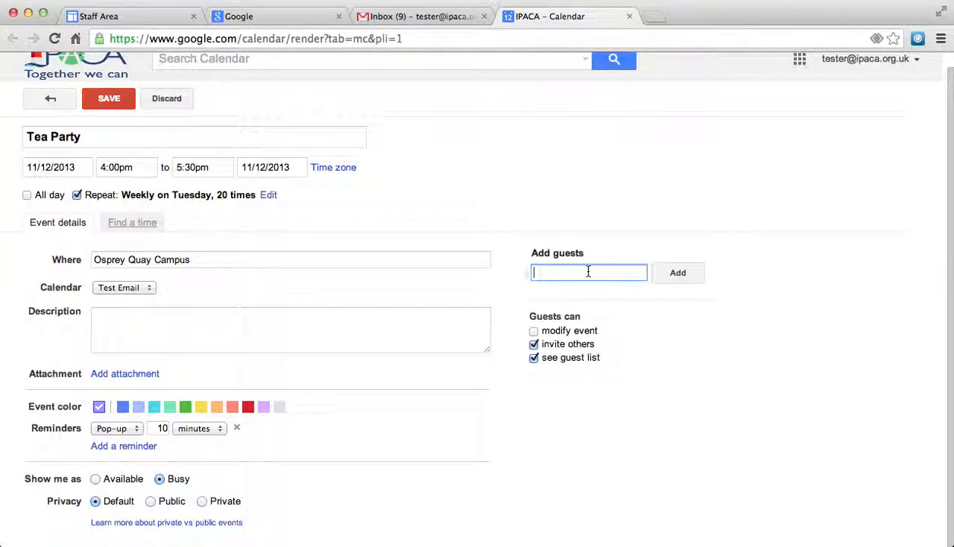
pyautogui.write('gsp')
pyautogui.click(637, 285)
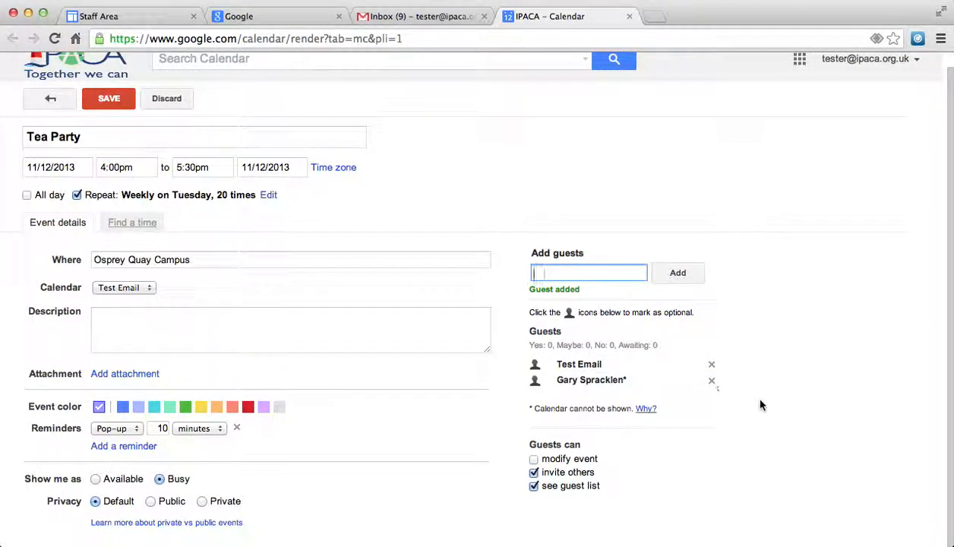
# - Prevent guests from seeing the guest list, then save the Tea Party event and send the invitations
pyautogui.click(546, 460)
pyautogui.click(534, 460)
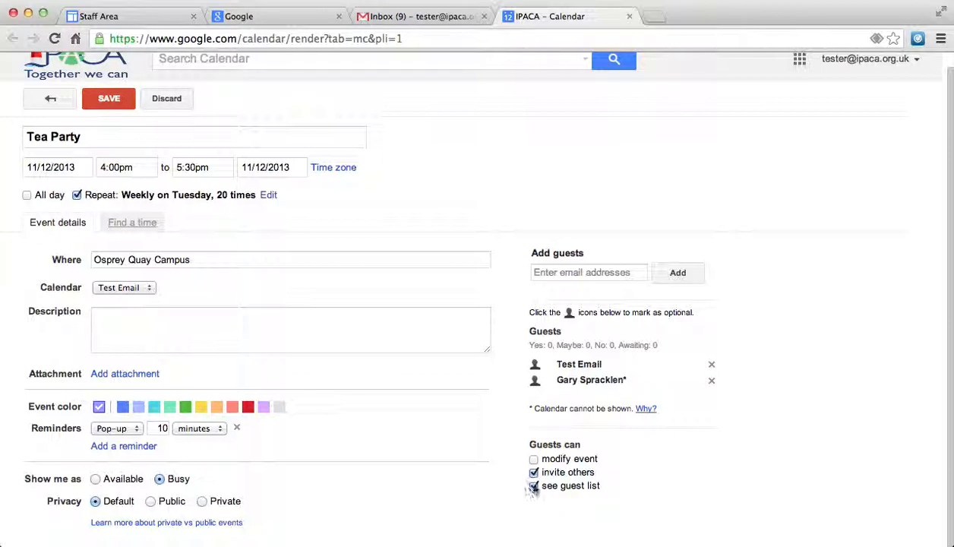
pyautogui.click(534, 487)
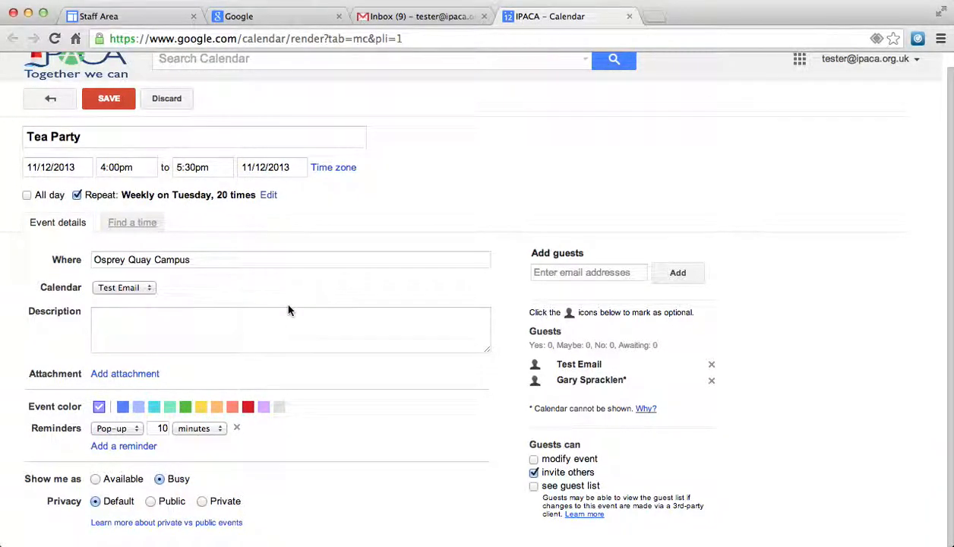
pyautogui.click(114, 101)
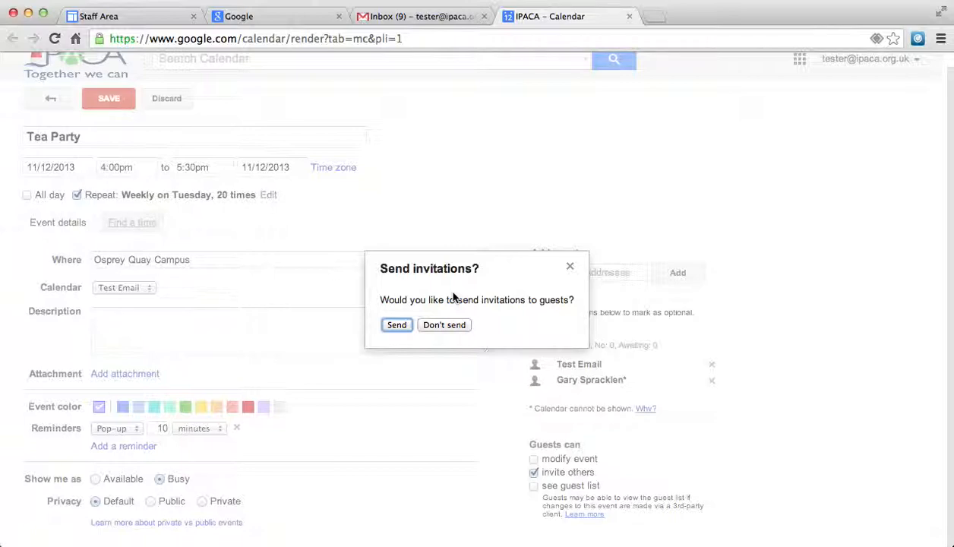
pyautogui.click(396, 325)
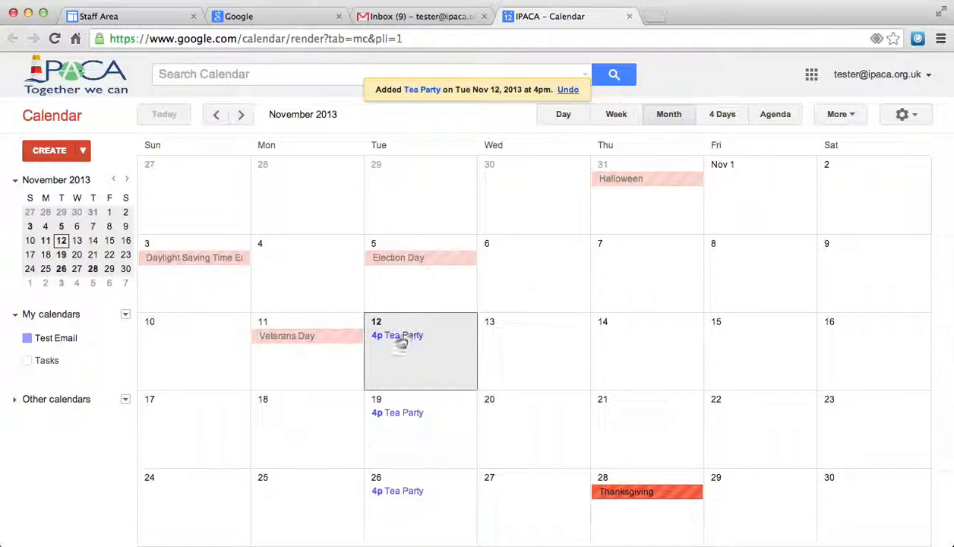
# - Open sharing for the Test Email calendar and add a colleague by e-mail address to the specific people
pyautogui.moveTo(127, 339)
pyautogui.click(125, 338)
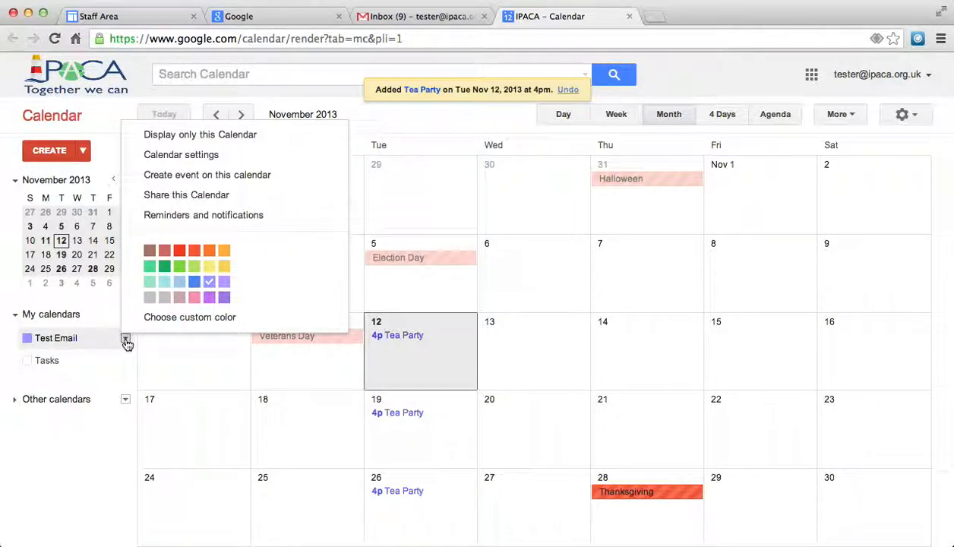
pyautogui.click(228, 195)
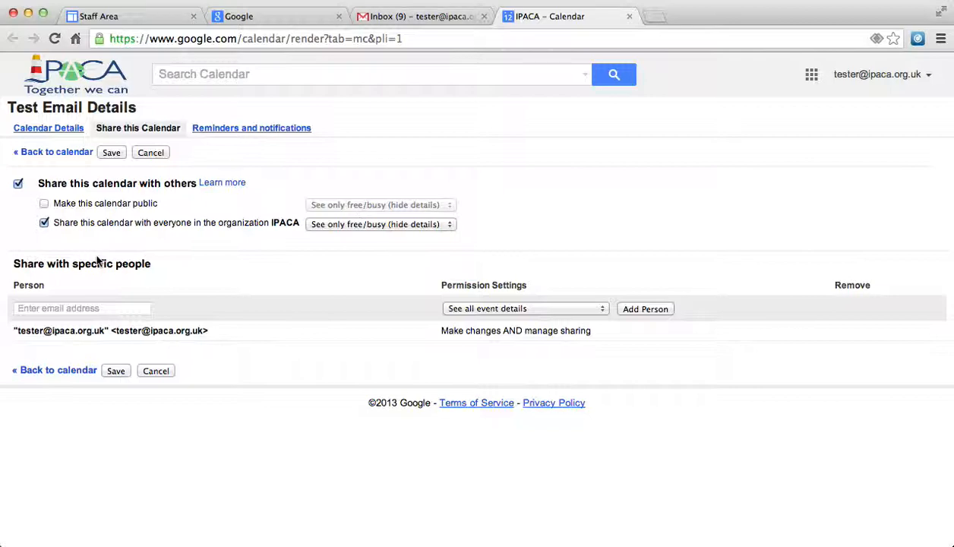
pyautogui.click(90, 305)
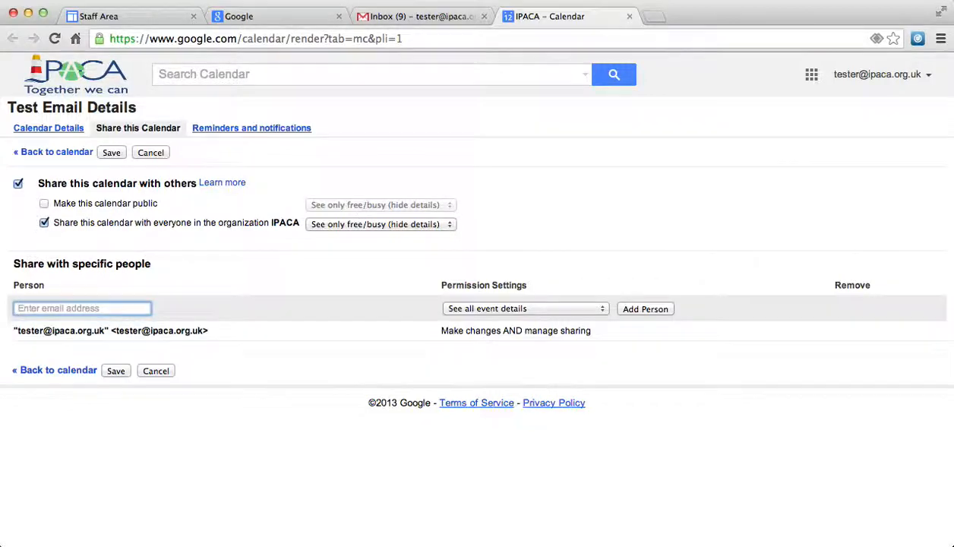
pyautogui.write('gsp')
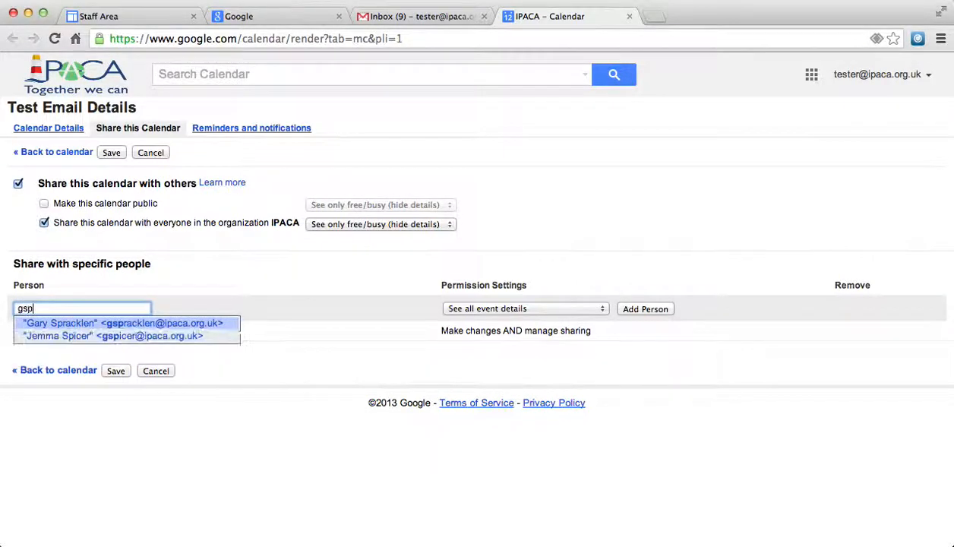
pyautogui.click(115, 323)
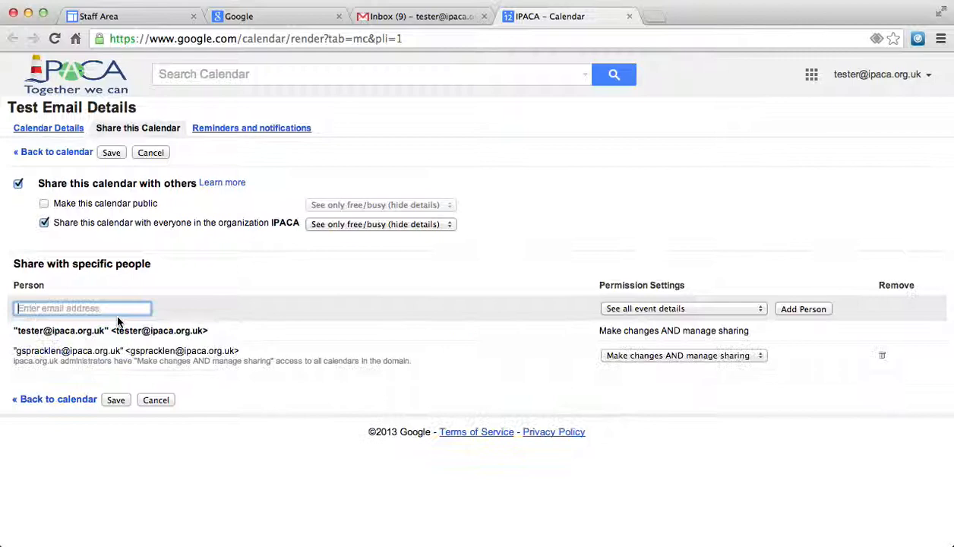
# - Keep See all event details as the permission for further people and save the calendar's sharing settings
pyautogui.click(645, 309)
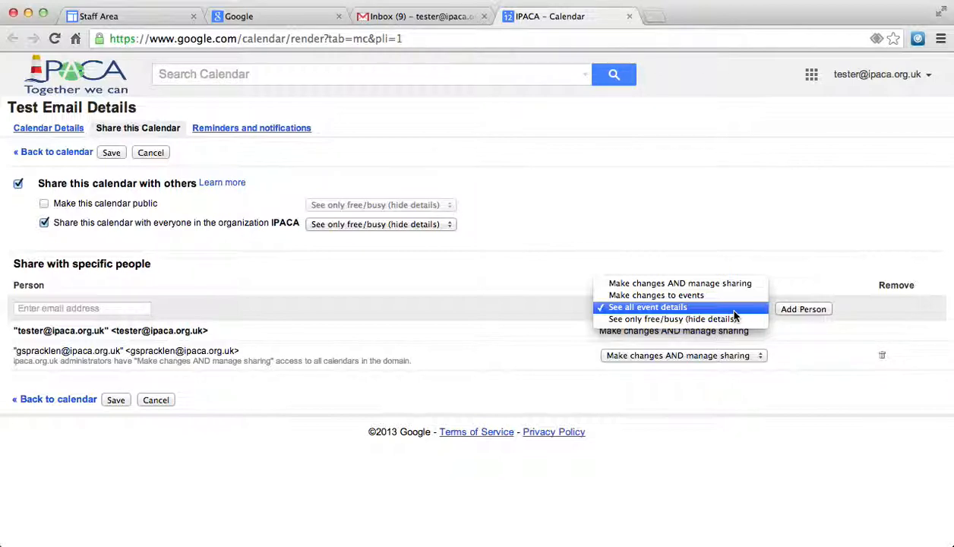
pyautogui.click(734, 312)
pyautogui.click(111, 152)
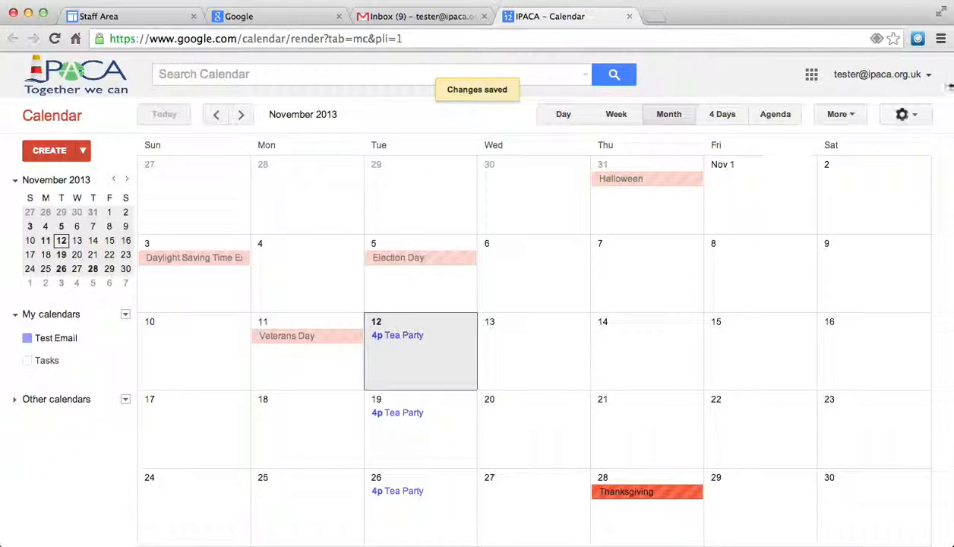
pyautogui.click(886, 116)
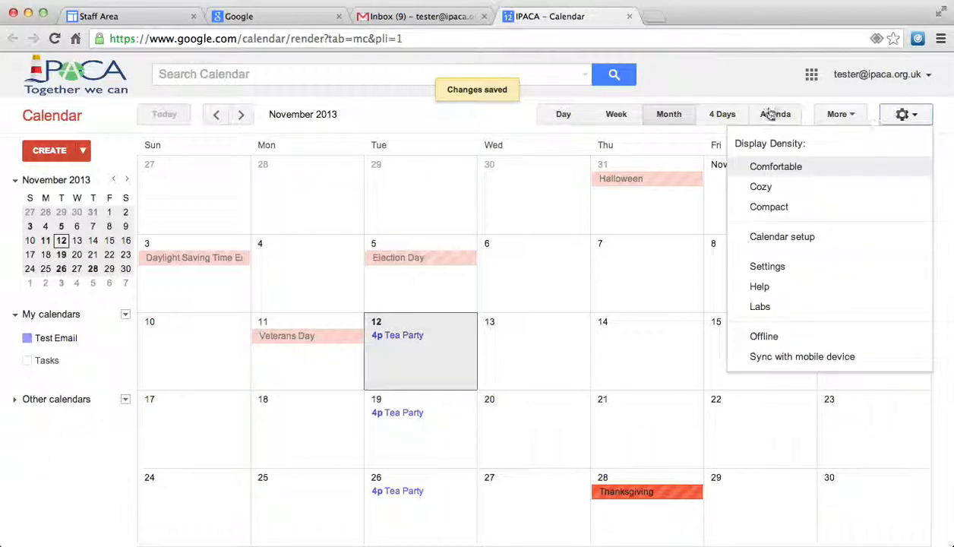
pyautogui.click(731, 89)
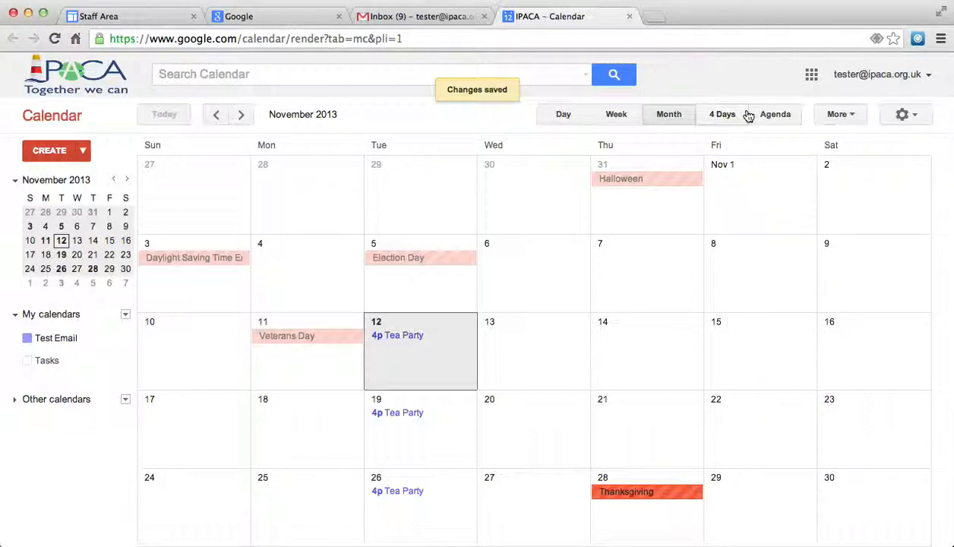